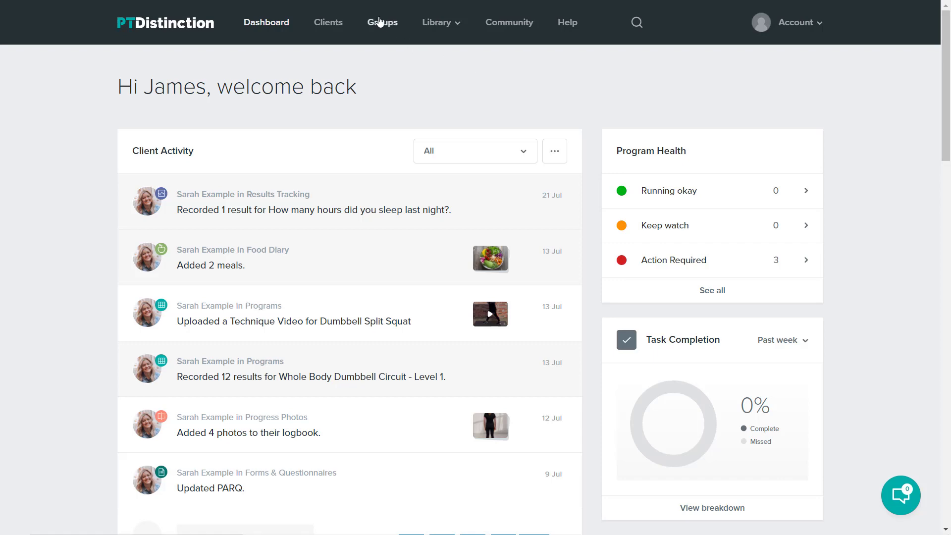
# - Open the 'Eat protein at each meal' group dashboard from the Groups list
pyautogui.click(384, 25)
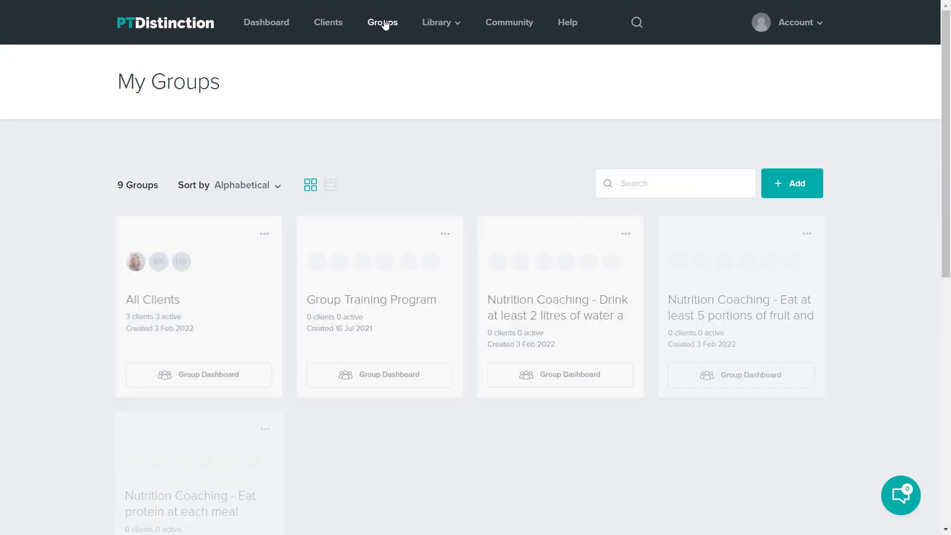
pyautogui.scroll(-1, 522, 137)
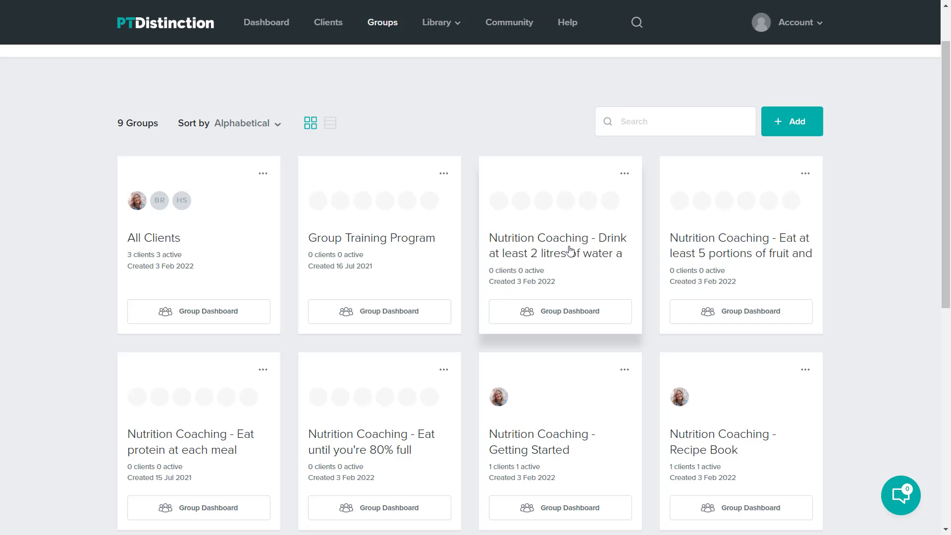
pyautogui.scroll(-1, 753, 243)
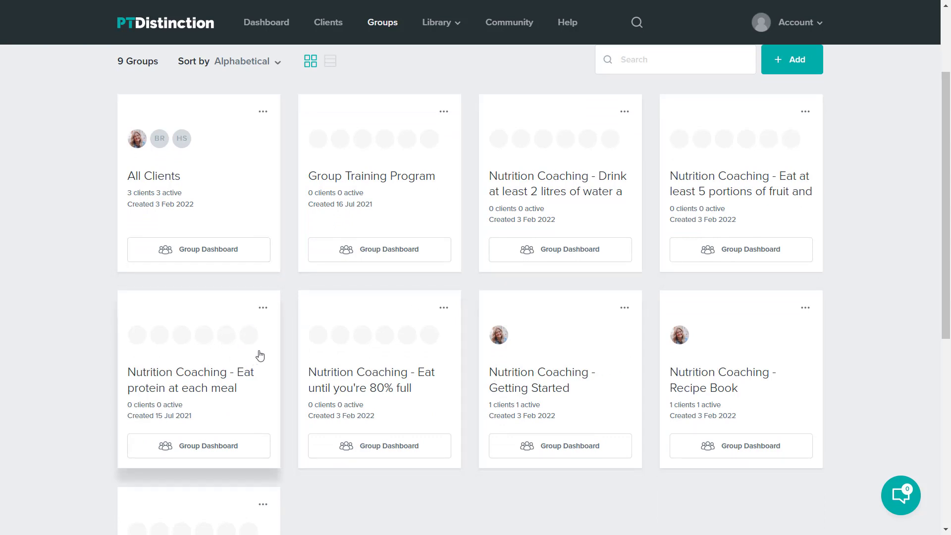
pyautogui.click(212, 446)
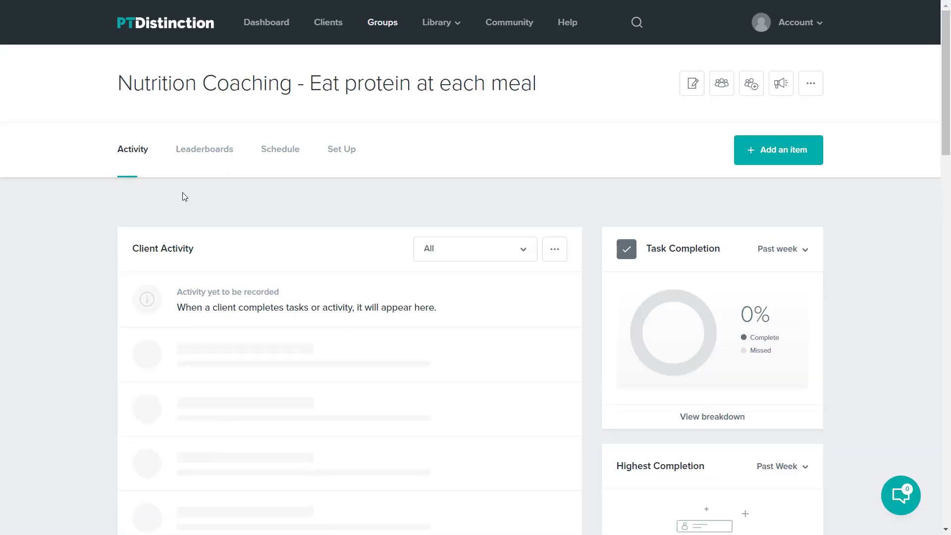
# - Show the group's schedule by days after joining and open the Day 1 'Eat Protein at Each Meal' item
pyautogui.click(278, 154)
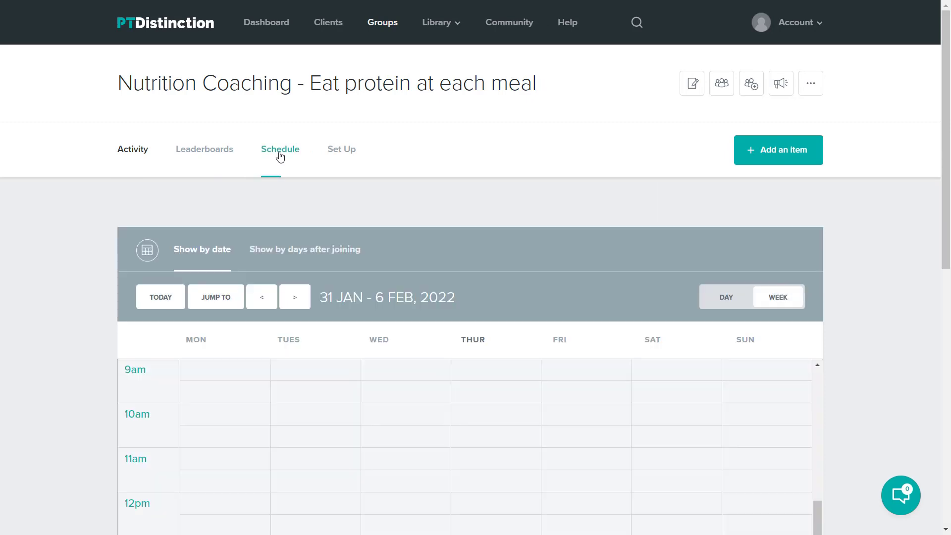
pyautogui.click(303, 250)
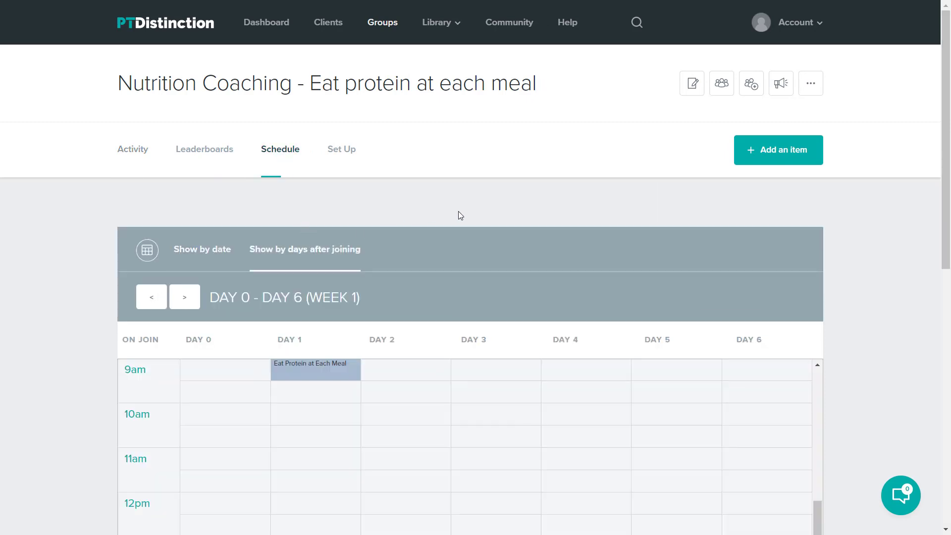
pyautogui.scroll(-1, 869, 289)
pyautogui.scroll(-2, 868, 302)
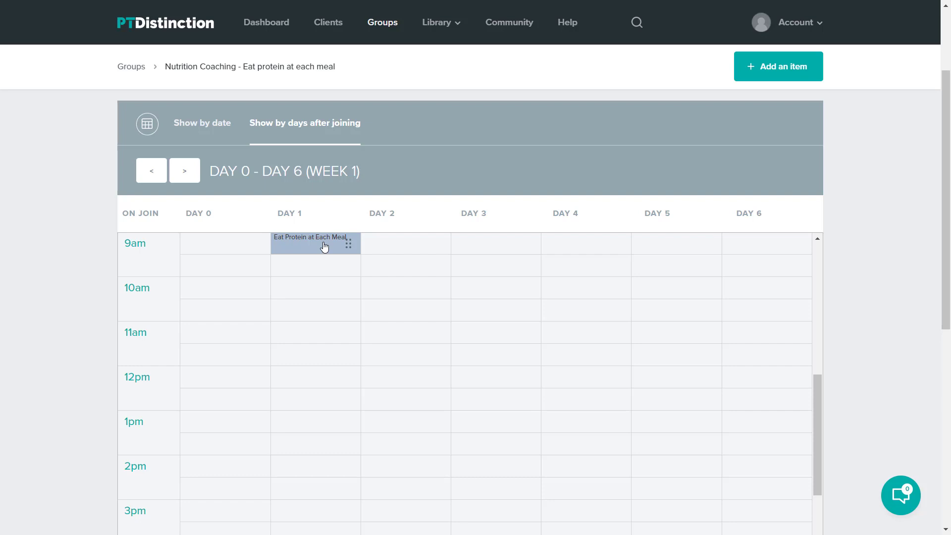
pyautogui.click(324, 246)
pyautogui.click(479, 338)
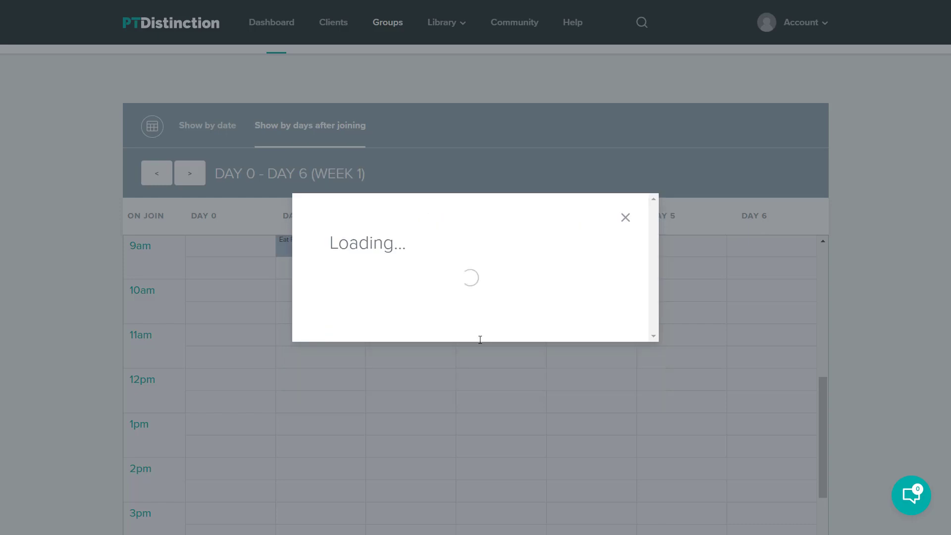
pyautogui.scroll(-3, 481, 291)
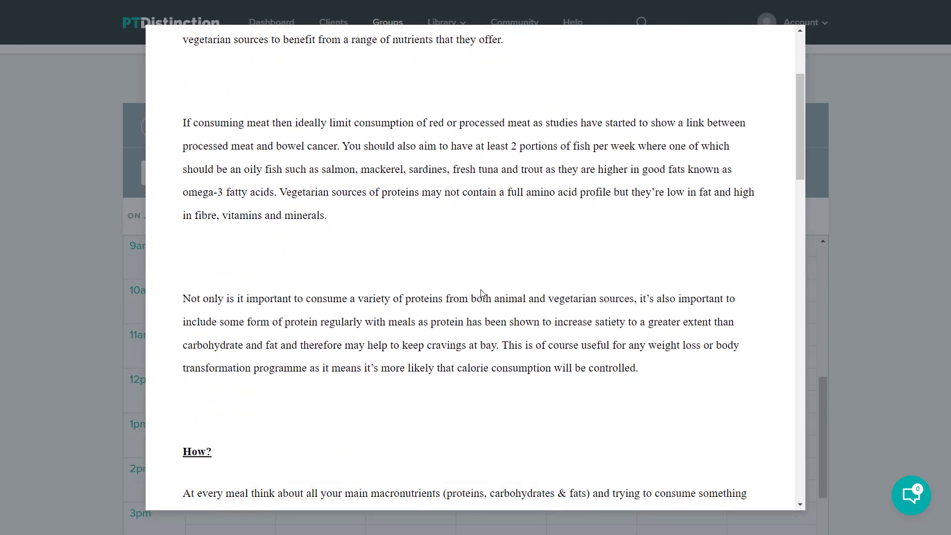
pyautogui.scroll(-6, 481, 292)
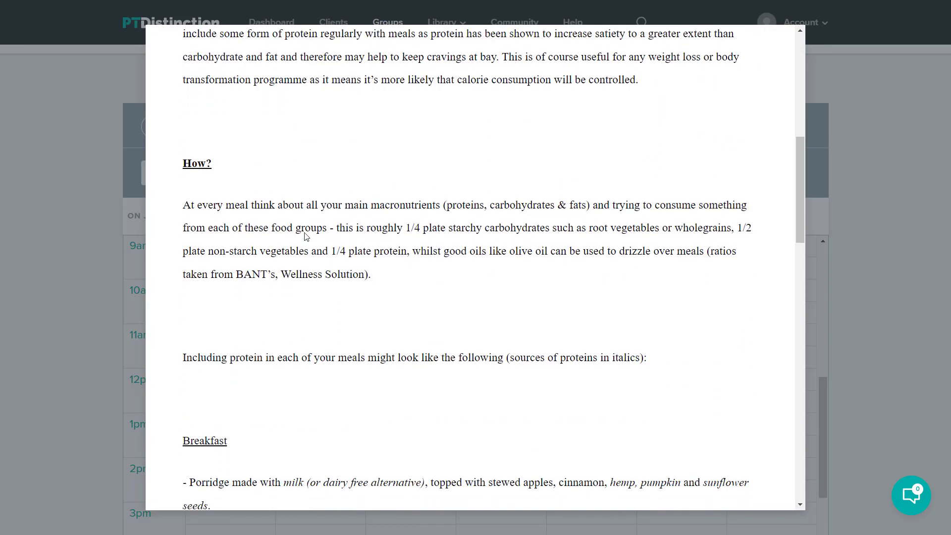
pyautogui.scroll(-9, 406, 270)
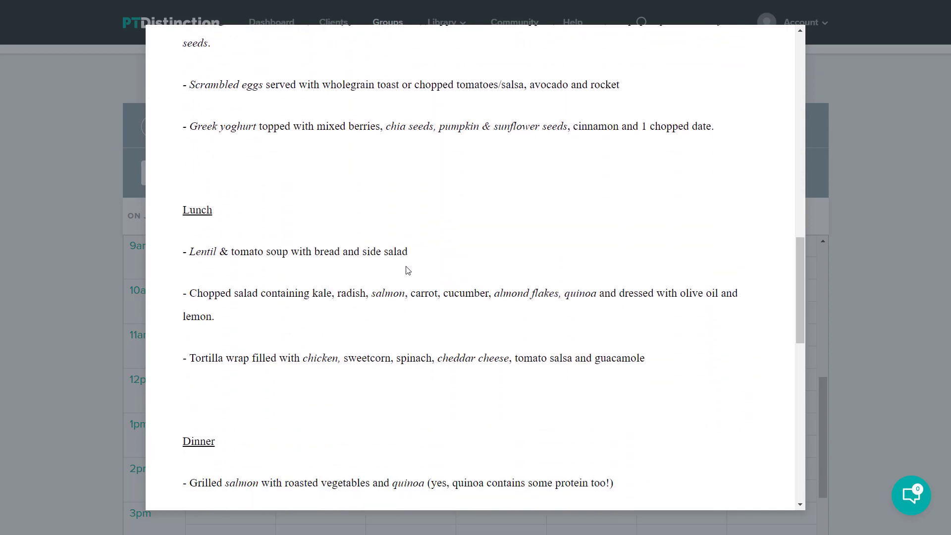
pyautogui.scroll(-10, 407, 270)
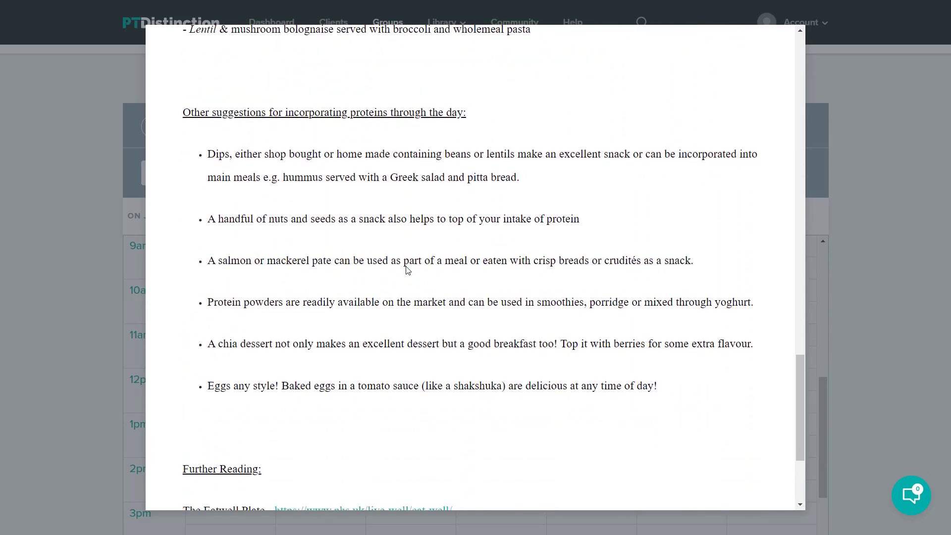
pyautogui.scroll(-4, 407, 270)
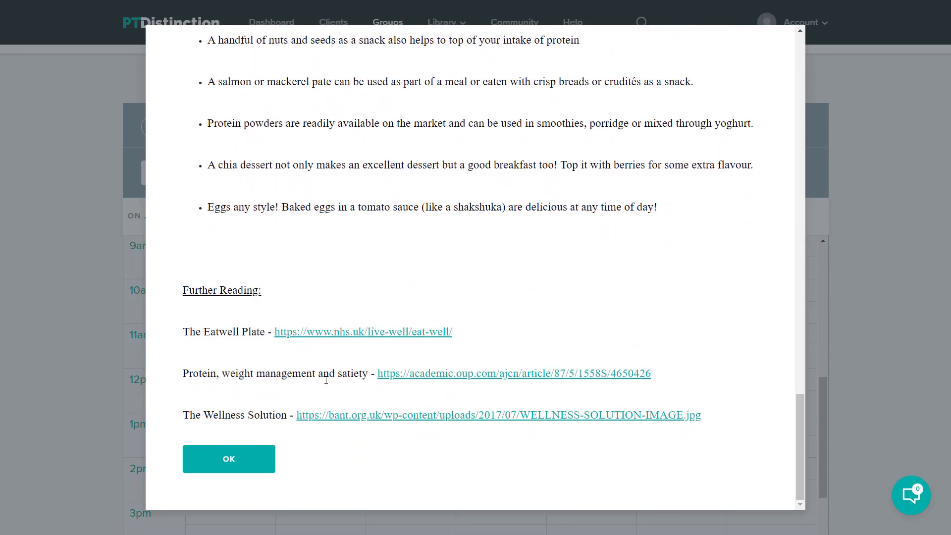
pyautogui.click(253, 455)
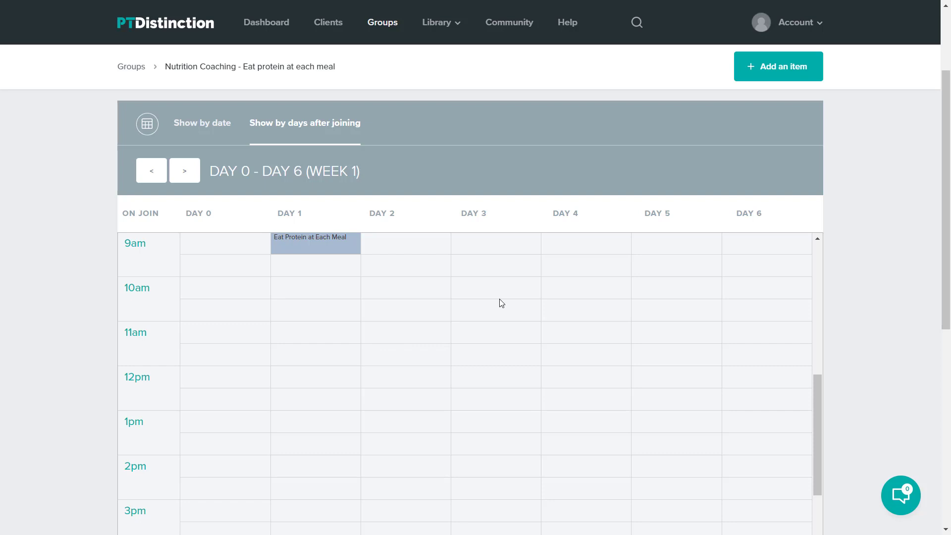
pyautogui.scroll(-1, 501, 302)
pyautogui.scroll(-4, 501, 302)
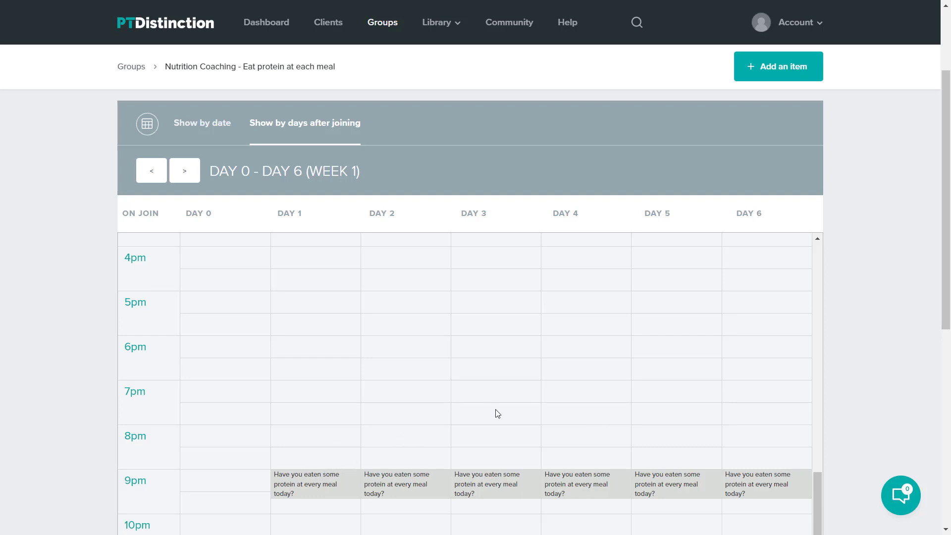
pyautogui.scroll(1, 613, 401)
pyautogui.scroll(5, 613, 401)
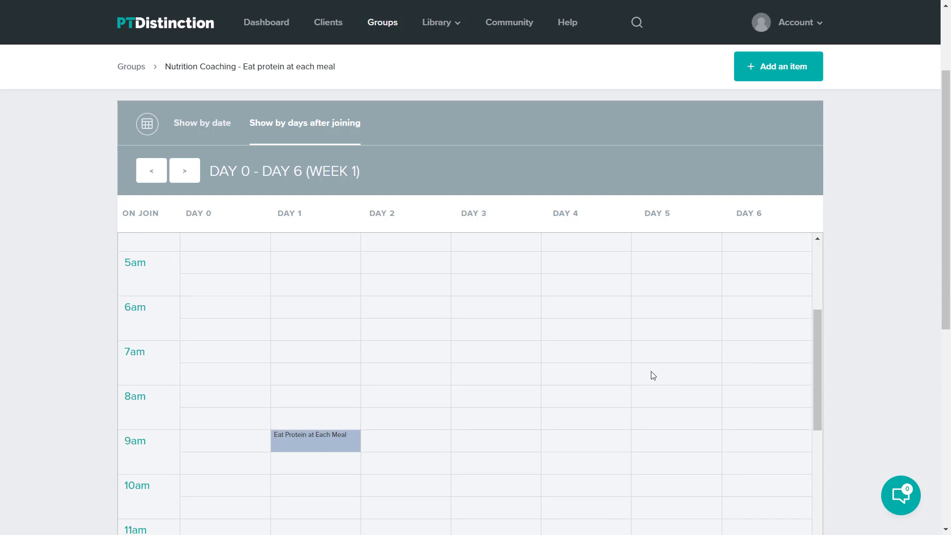
pyautogui.scroll(-1, 604, 371)
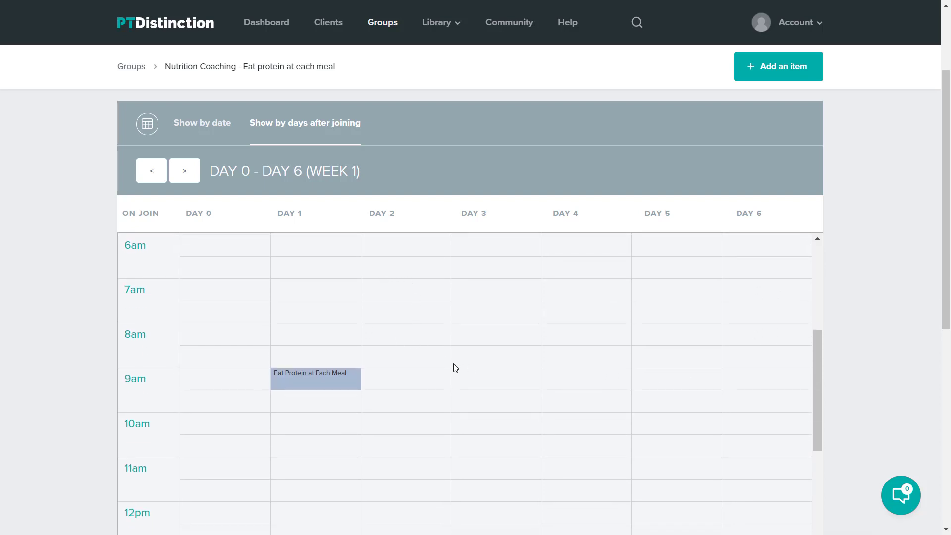
pyautogui.scroll(3, 908, 333)
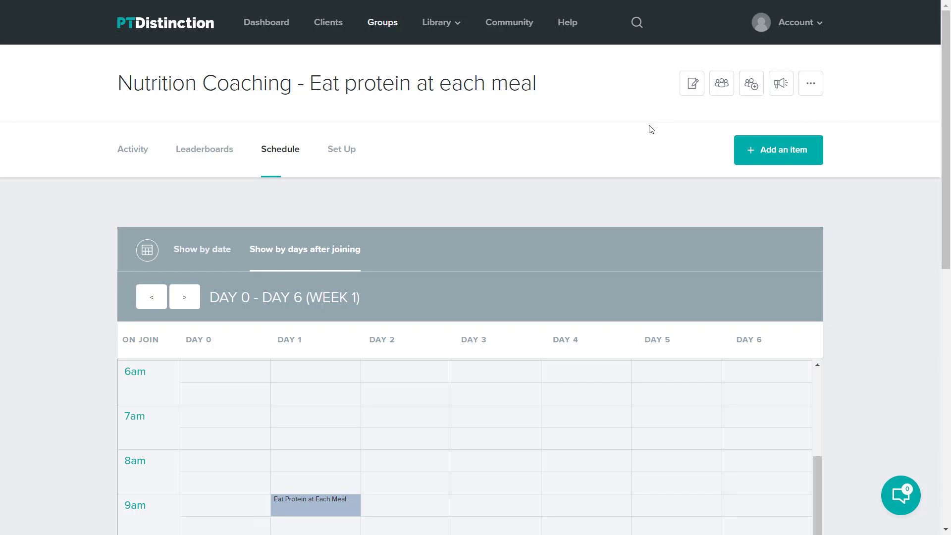
pyautogui.scroll(-3, 857, 275)
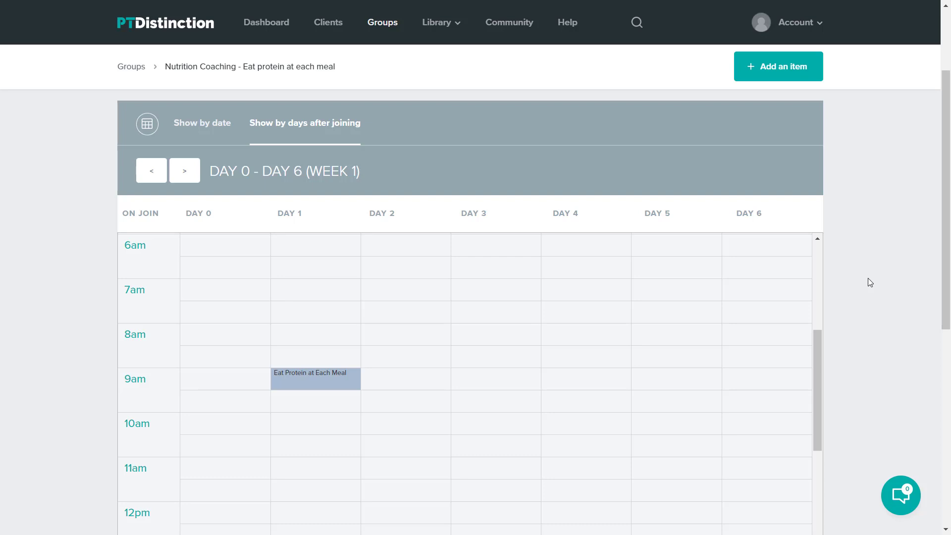
pyautogui.scroll(2, 868, 278)
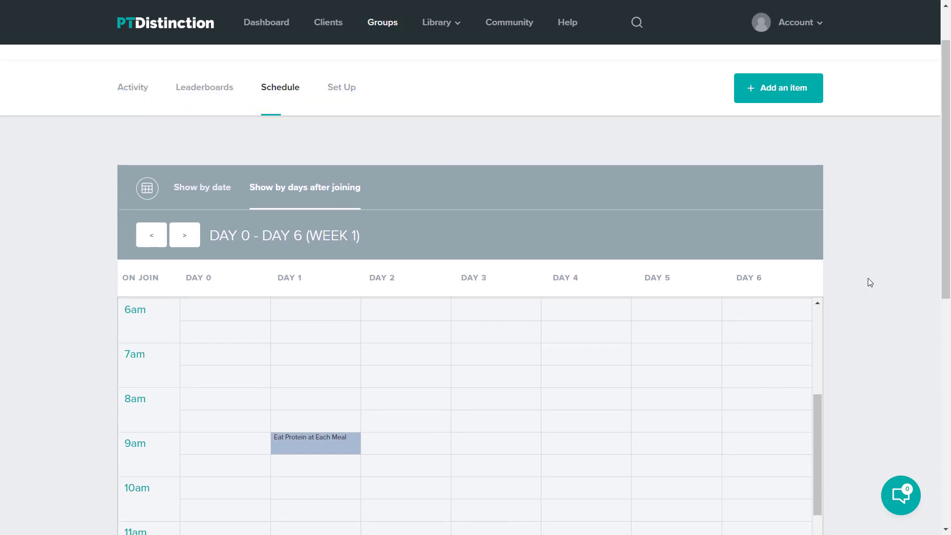
pyautogui.scroll(2, 872, 274)
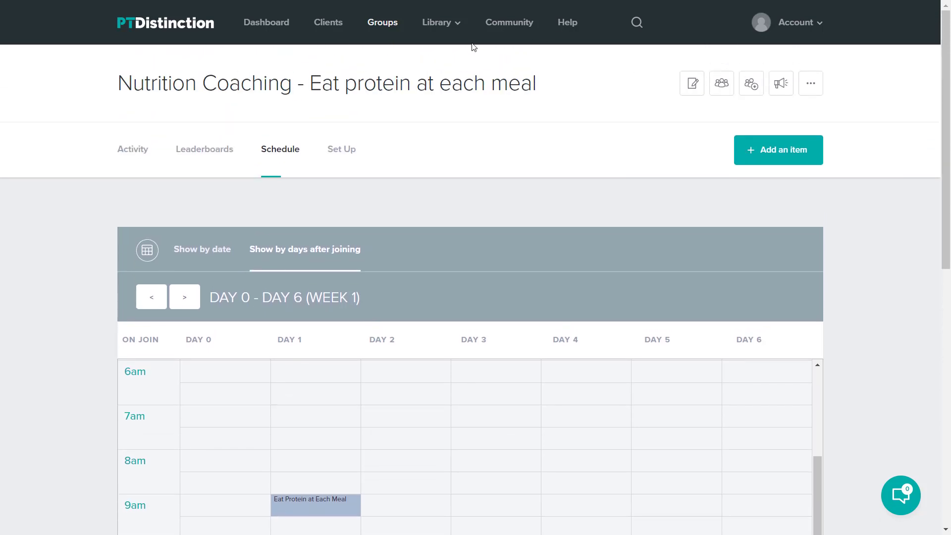
# - Open the 'Nutrition Coaching - Recipe Book' group from My Groups
pyautogui.click(386, 29)
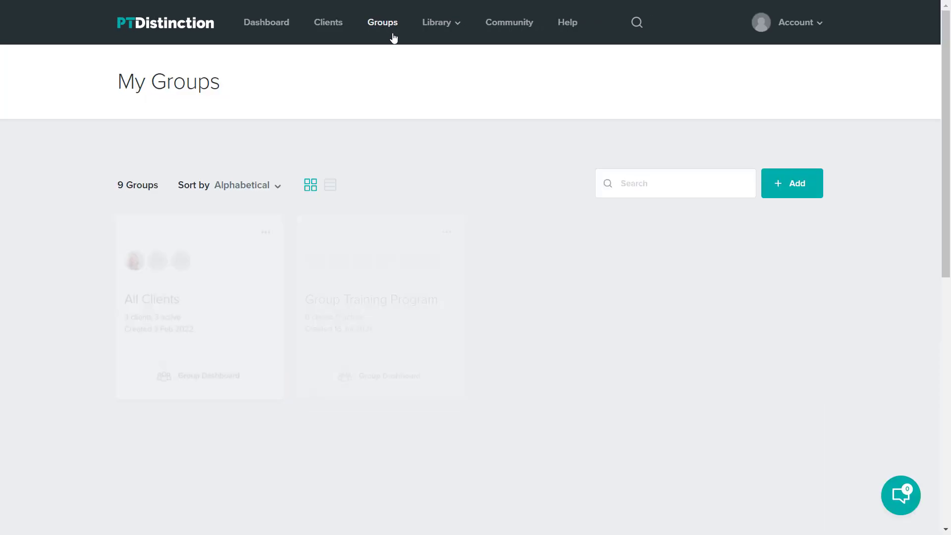
pyautogui.scroll(-2, 679, 268)
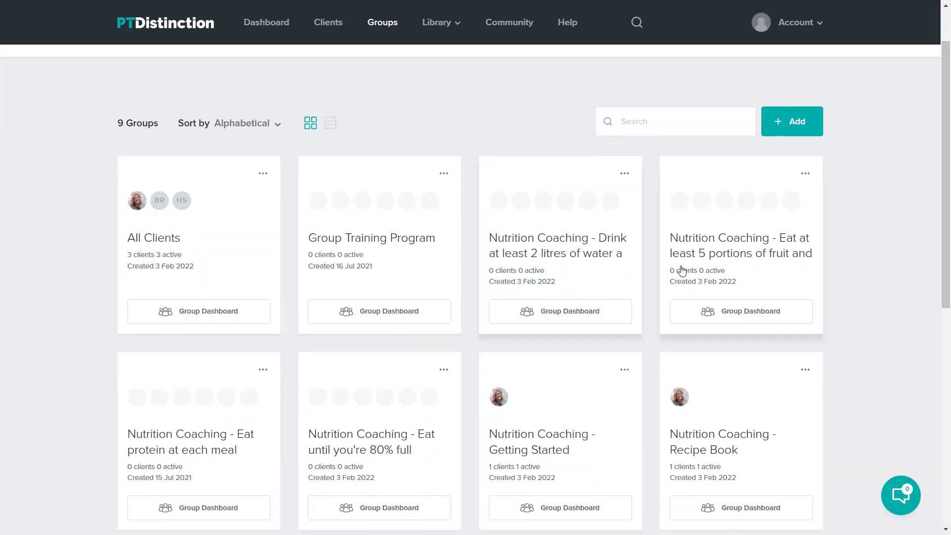
pyautogui.scroll(-1, 682, 270)
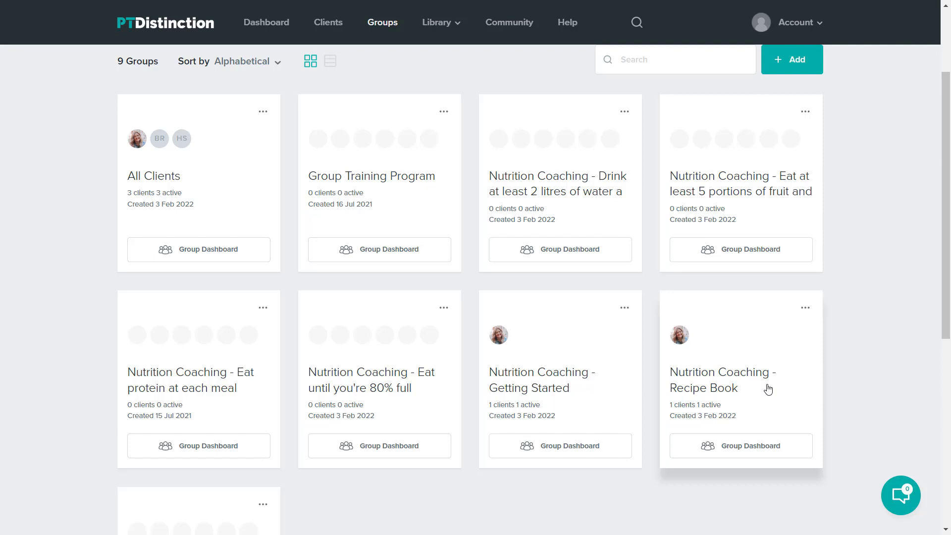
pyautogui.click(730, 385)
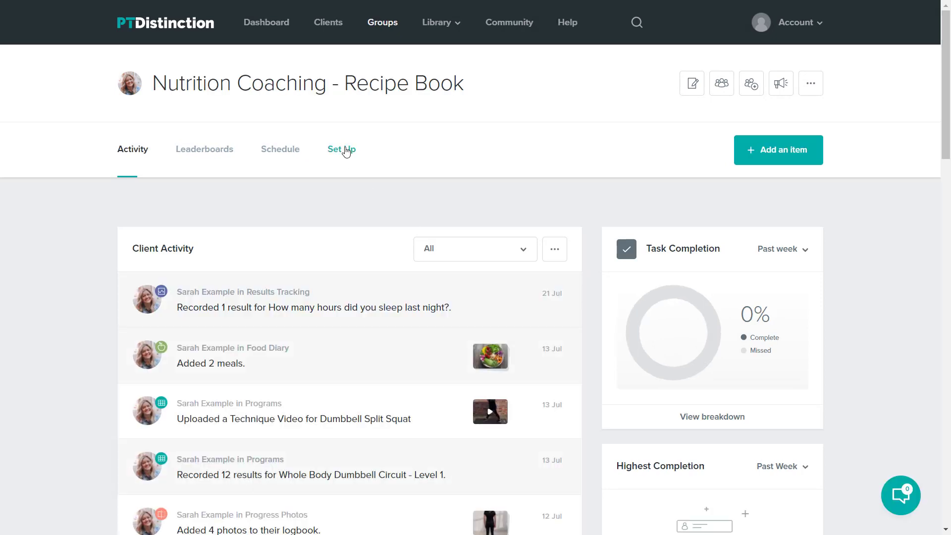
# - Review the Recipe Book group's coaching items in its setup, then return to My Groups
pyautogui.click(346, 151)
pyautogui.click(310, 242)
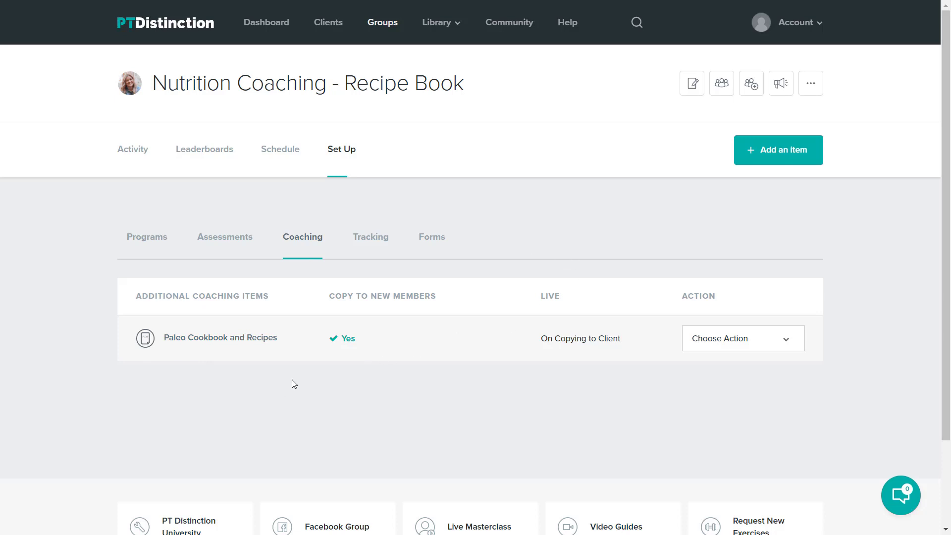
pyautogui.click(378, 25)
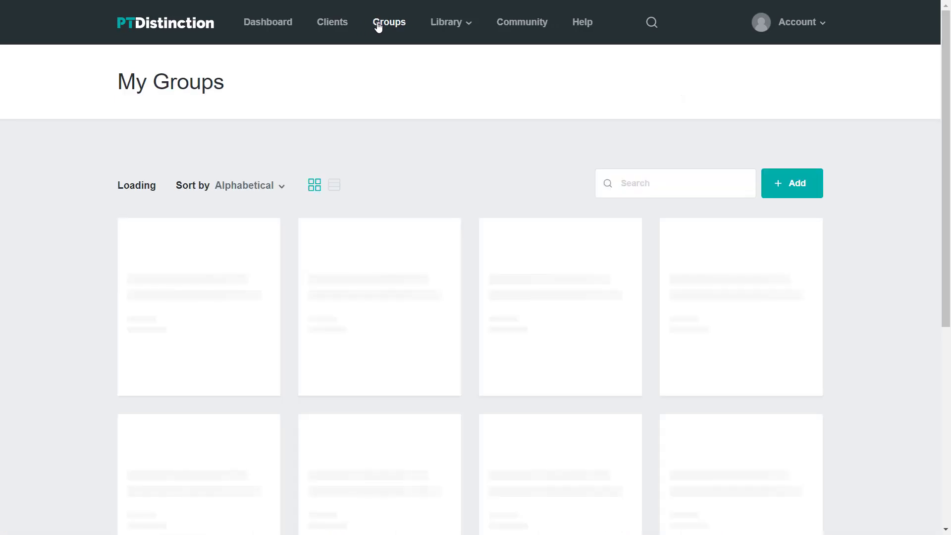
# - Open the 'Nutrition Coaching - Getting Started' group's schedule by days after joining and its Day 1 guide
pyautogui.scroll(-4, 512, 148)
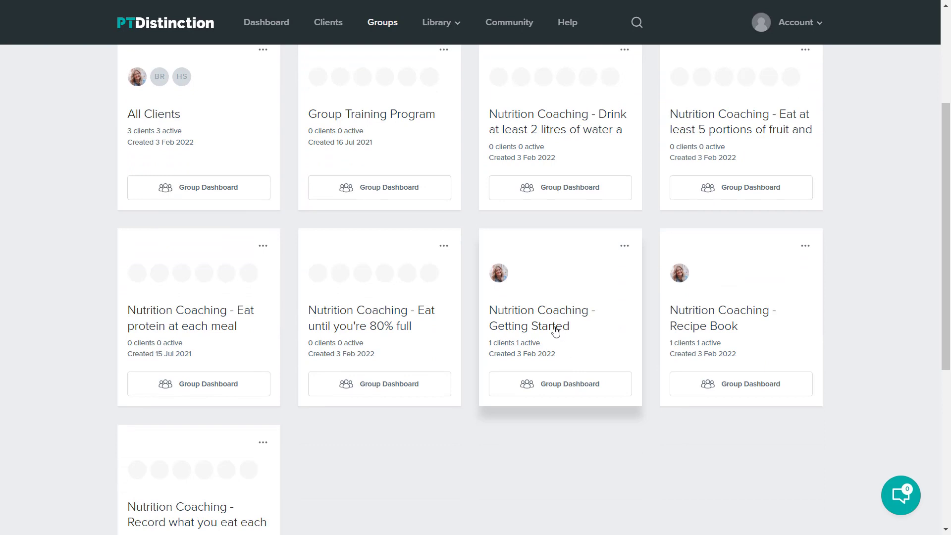
pyautogui.click(555, 331)
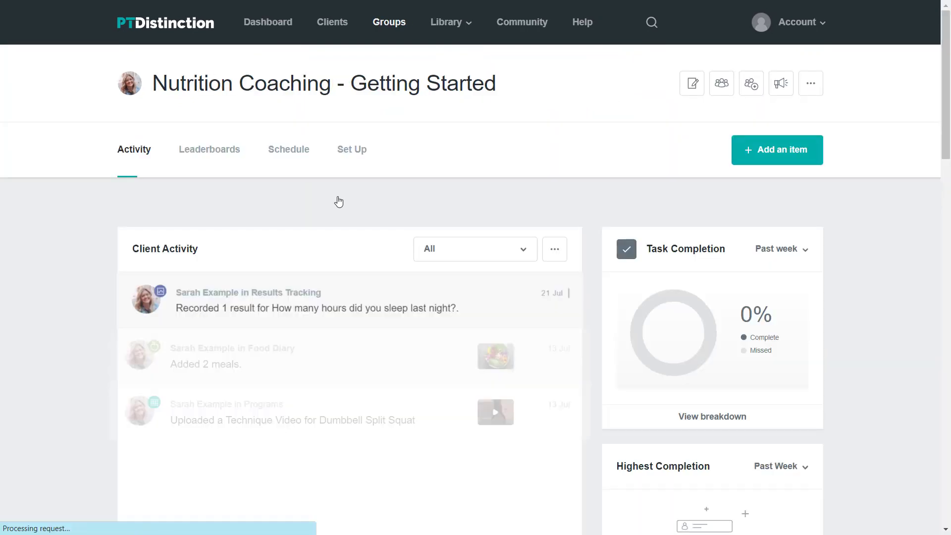
pyautogui.click(278, 157)
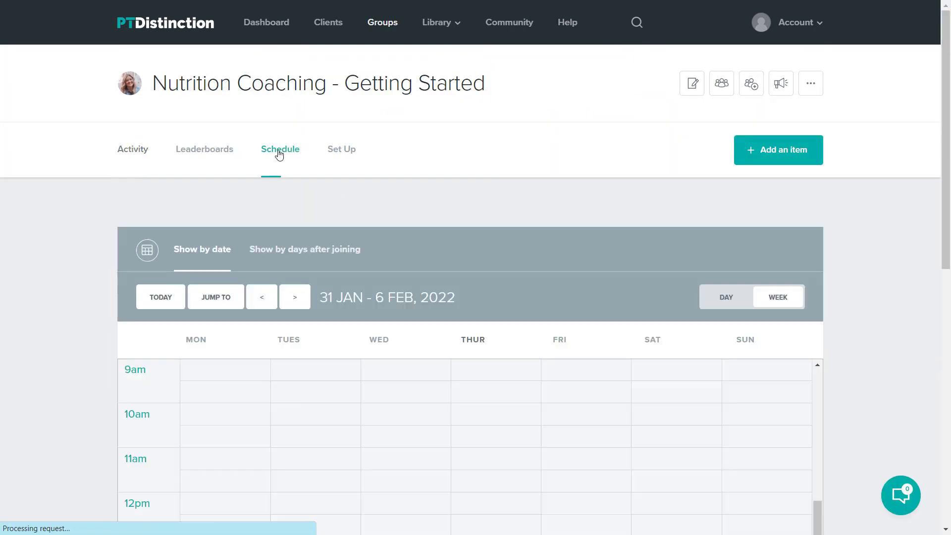
pyautogui.click(299, 255)
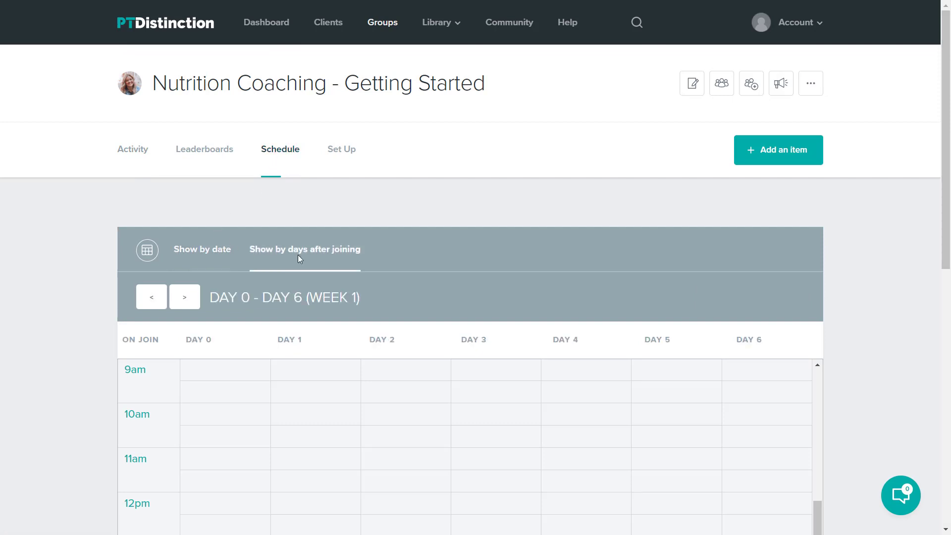
pyautogui.scroll(-1, 470, 292)
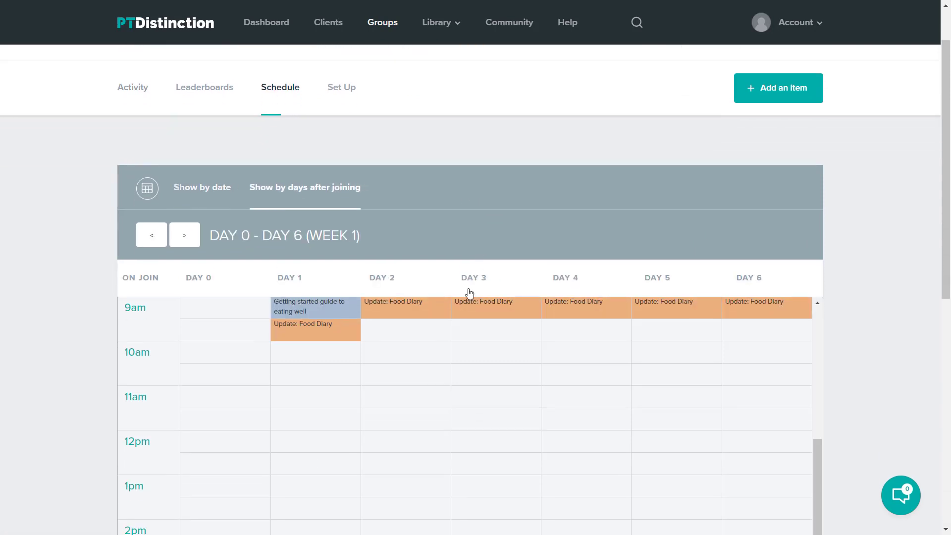
pyautogui.click(323, 313)
pyautogui.click(468, 347)
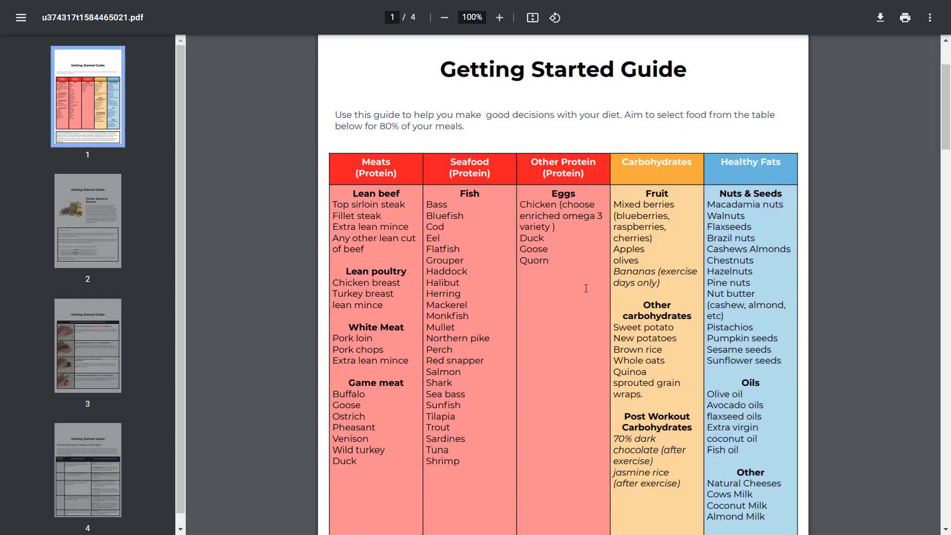
pyautogui.scroll(-12, 586, 287)
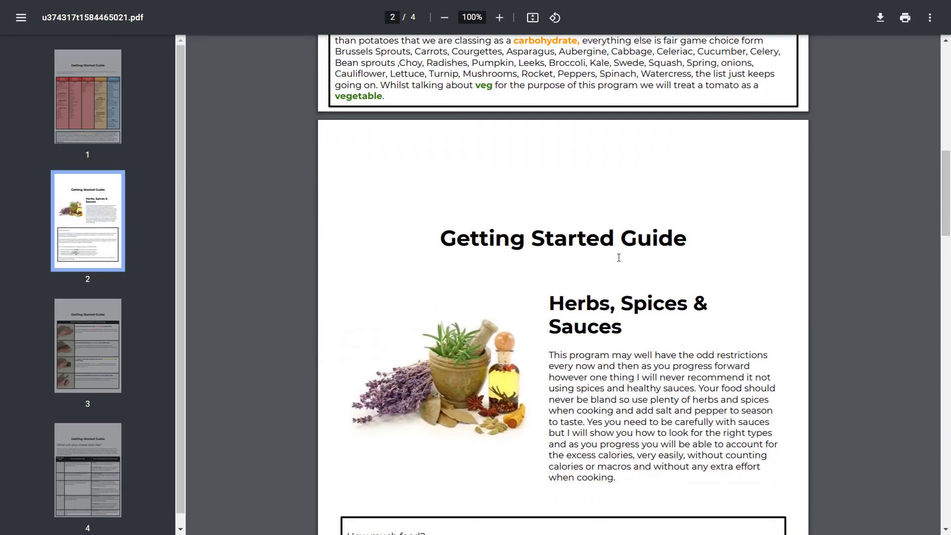
pyautogui.scroll(-13, 619, 258)
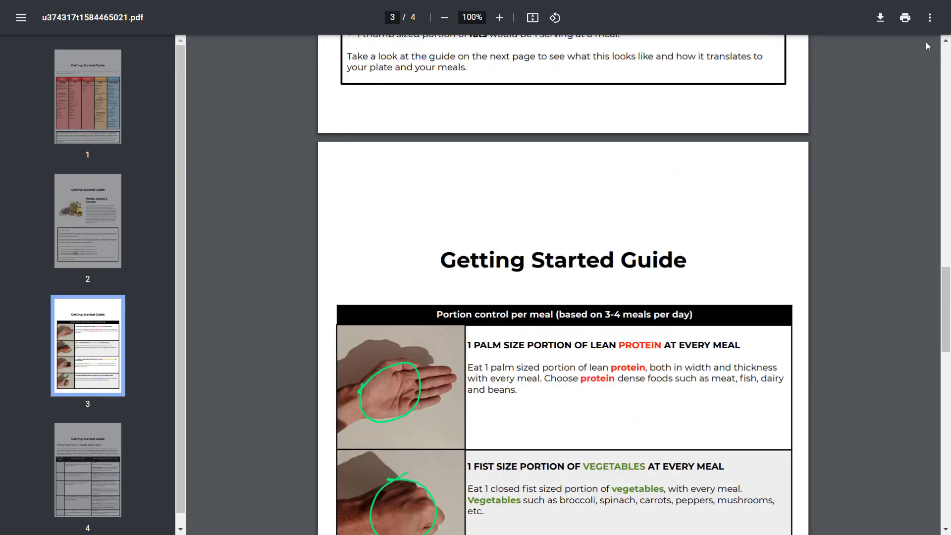
pyautogui.click(475, 41)
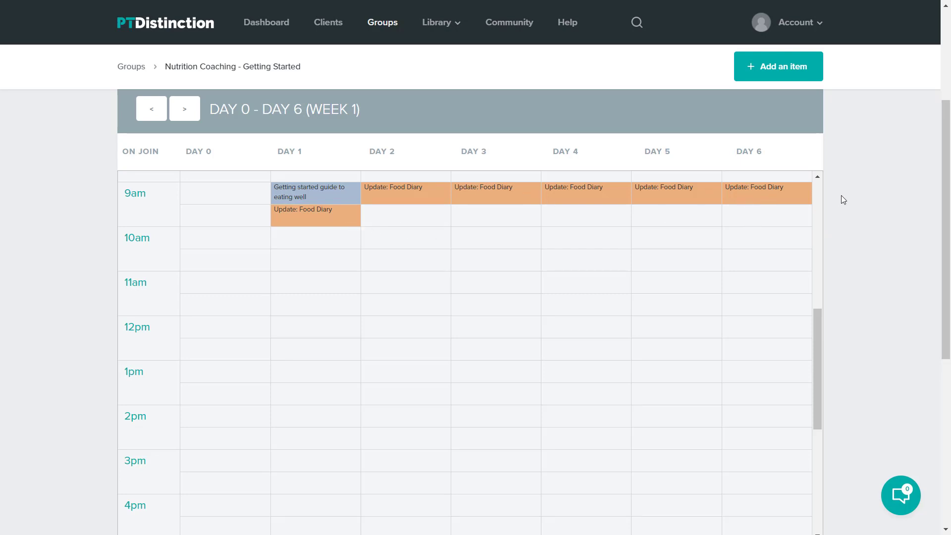
# - Return to the My Groups overview showing all 9 groups
pyautogui.scroll(4, 843, 198)
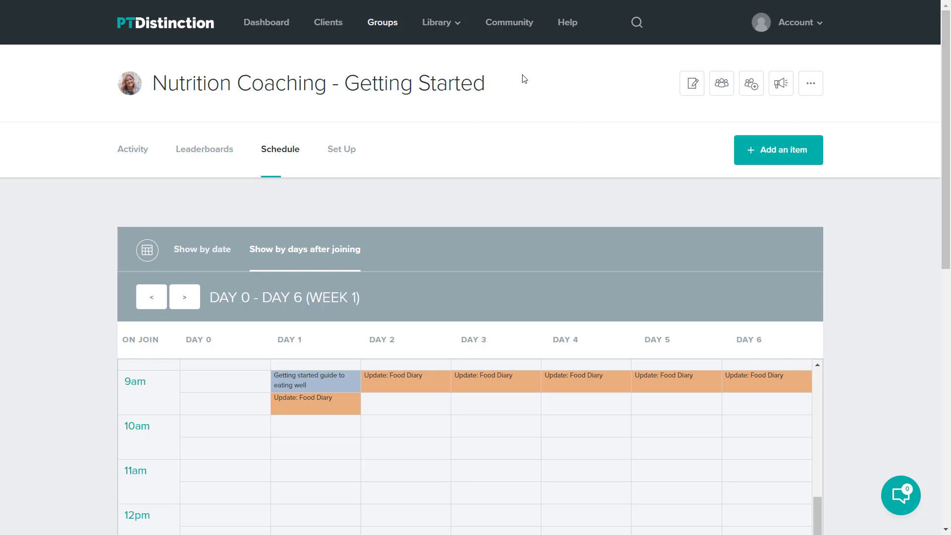
pyautogui.click(376, 24)
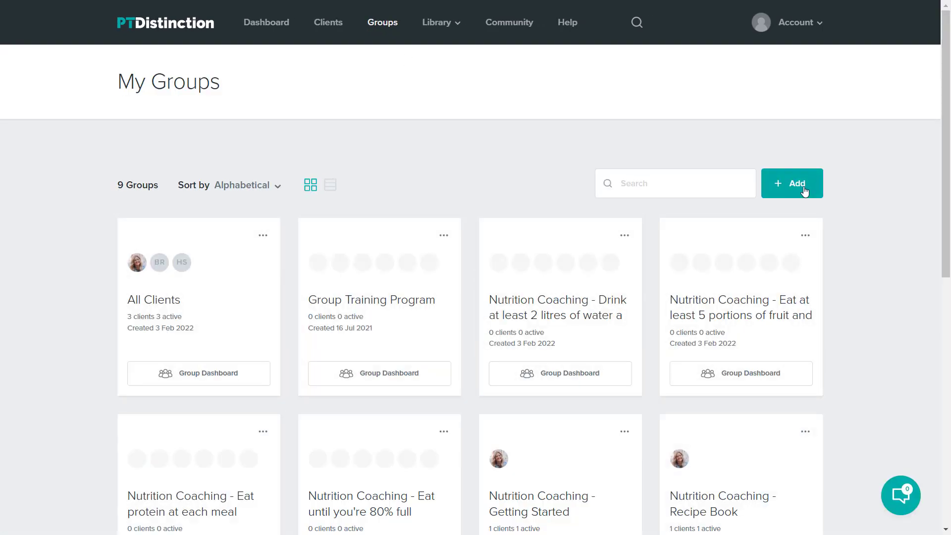
# - Add a group named 'Nutrition Coaching - Balancing your fat intake' and dismiss the confirmation
pyautogui.click(804, 191)
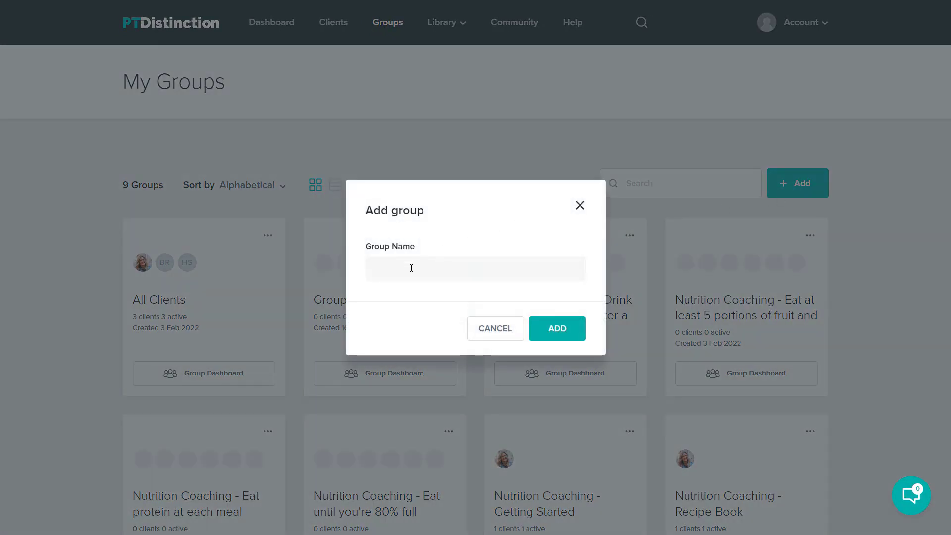
pyautogui.click(411, 268)
pyautogui.write('Nutrition Coaching - Balancing your fat intake')
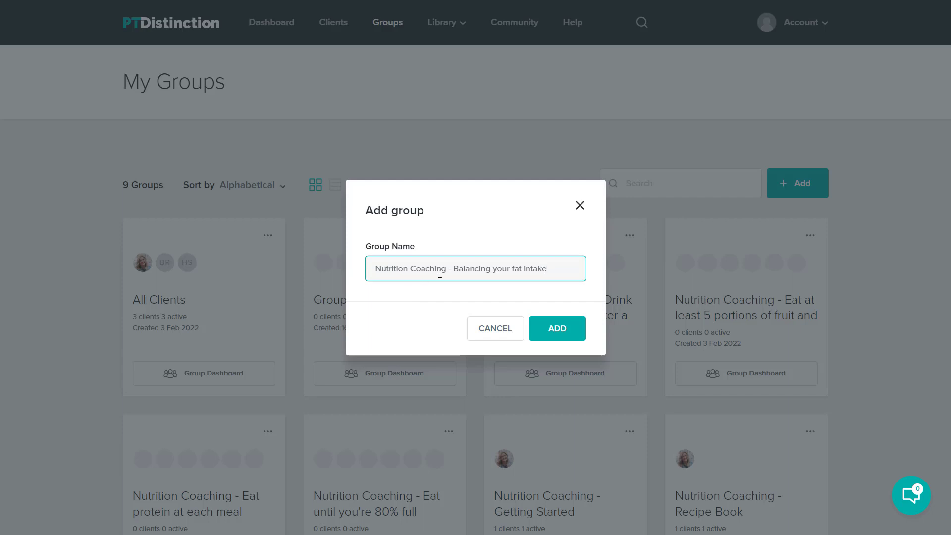
pyautogui.click(569, 334)
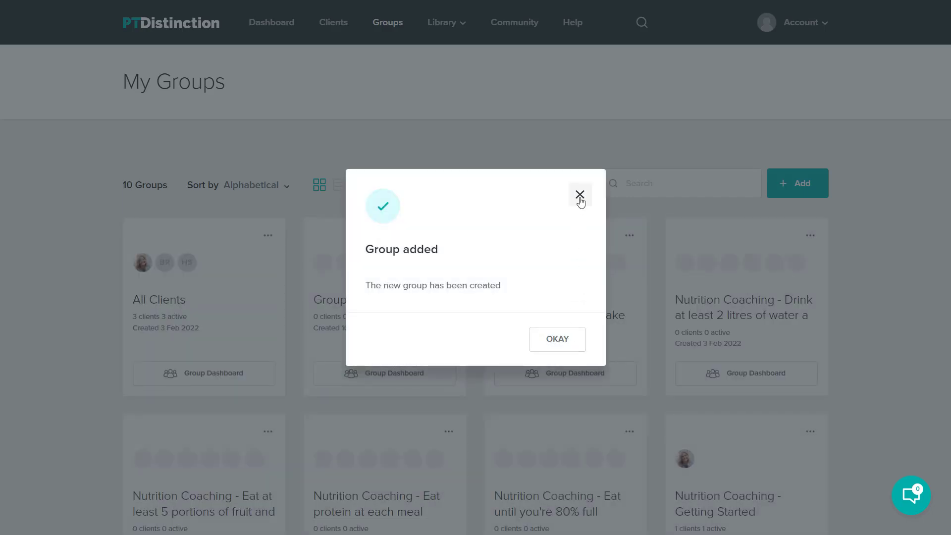
pyautogui.click(580, 195)
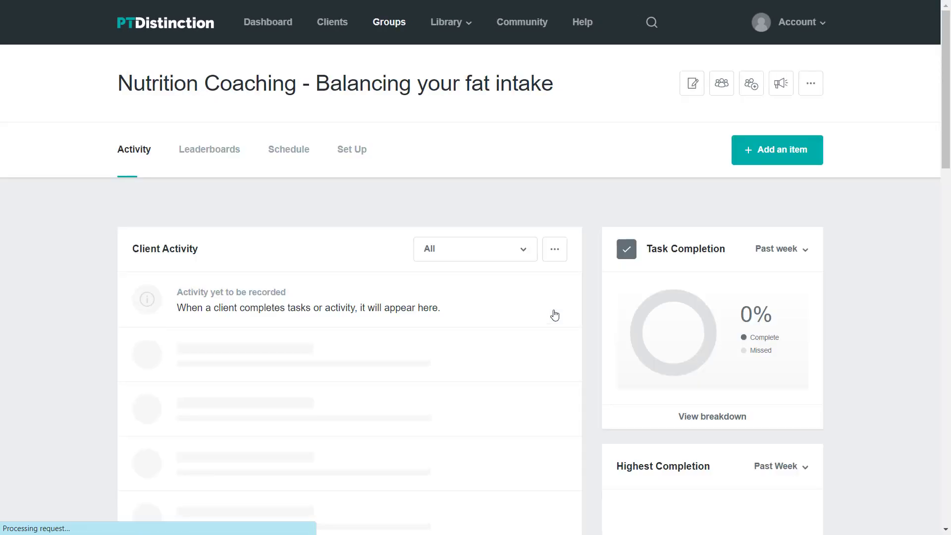
# - Add a coaching text item from the 'PTD: Balancing Your Fat Intake' template and save it
pyautogui.click(773, 149)
pyautogui.click(379, 267)
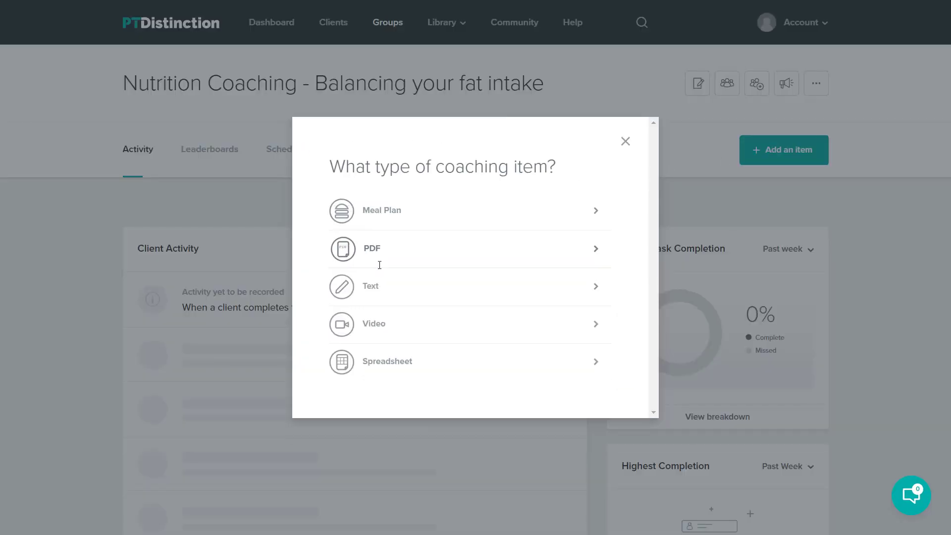
pyautogui.click(381, 286)
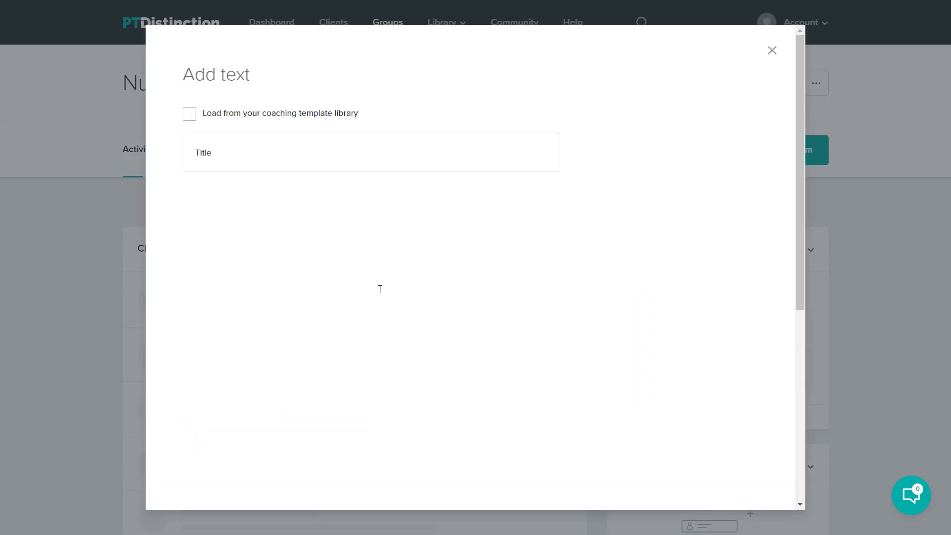
pyautogui.click(189, 114)
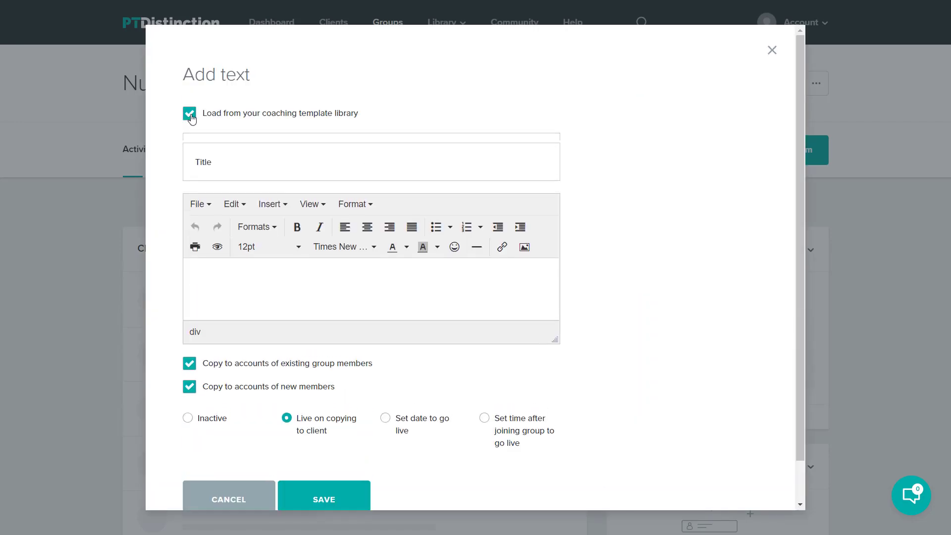
pyautogui.click(411, 166)
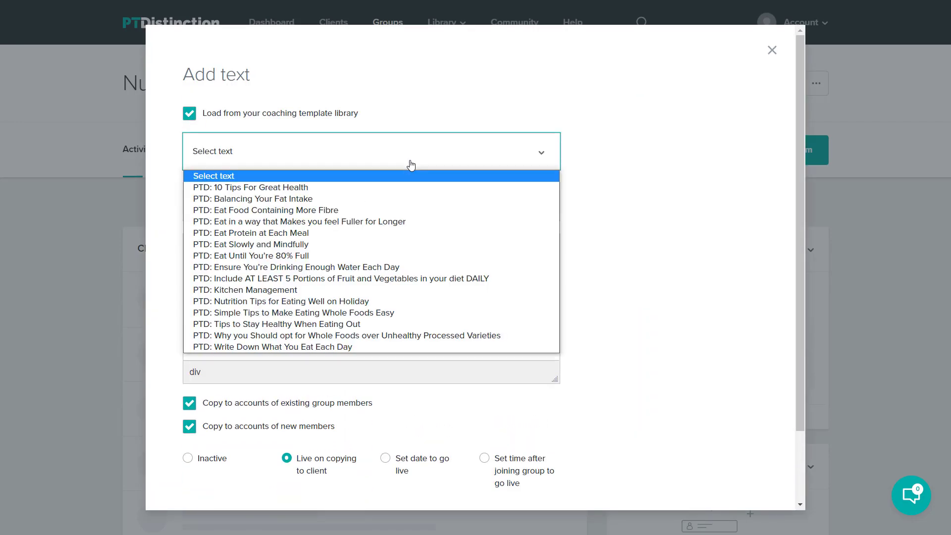
pyautogui.click(304, 200)
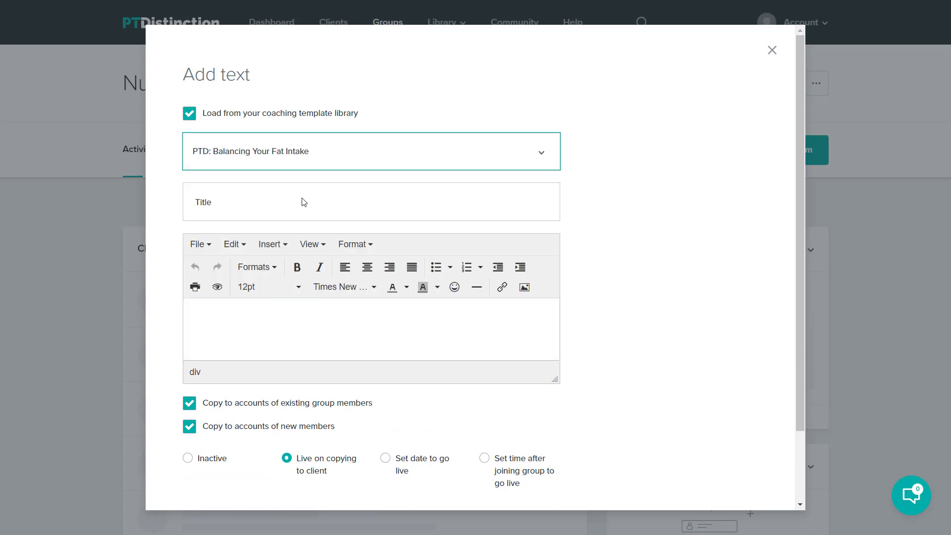
pyautogui.scroll(-2, 411, 227)
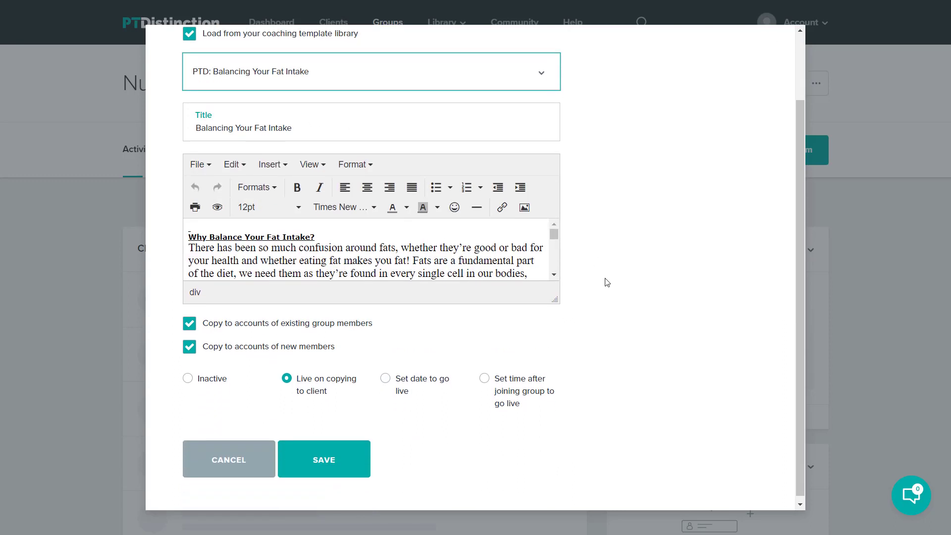
pyautogui.scroll(-5, 429, 244)
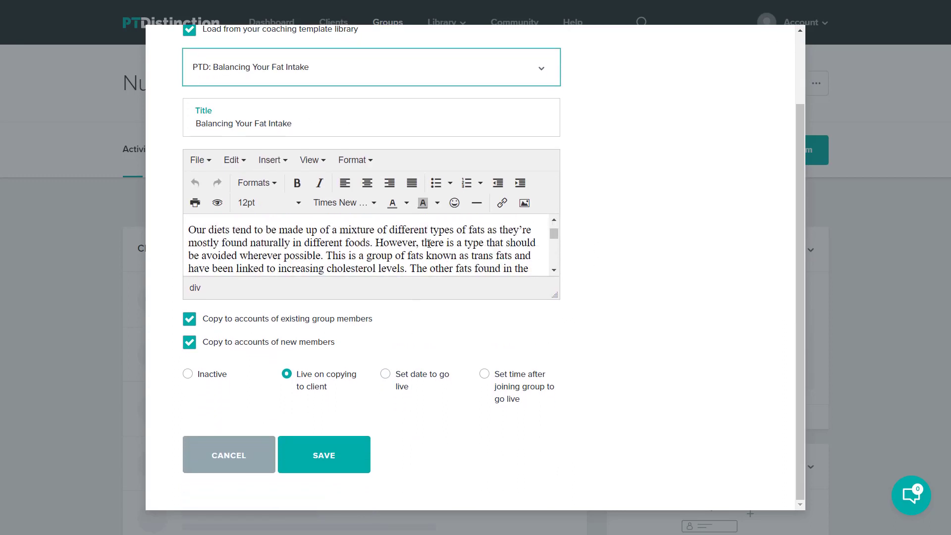
pyautogui.scroll(-3, 428, 246)
pyautogui.click(334, 459)
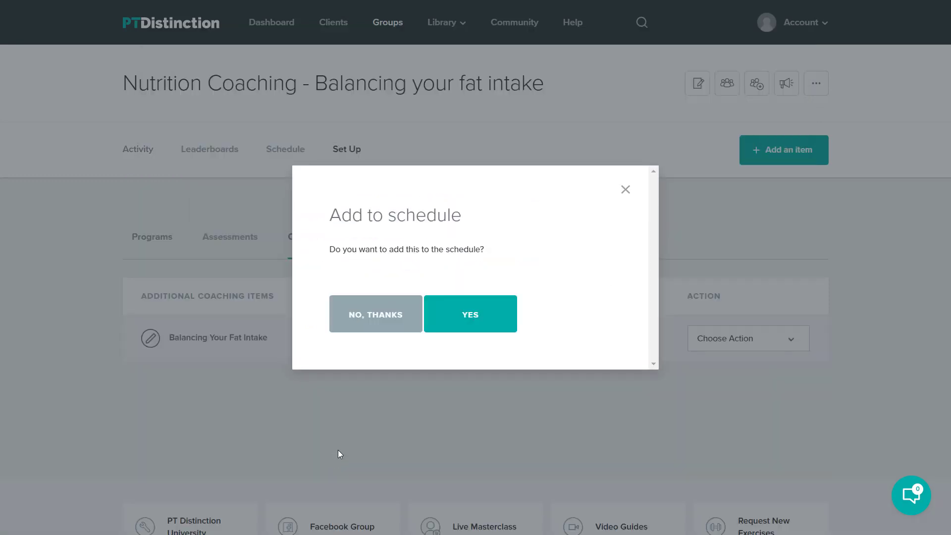
# - Schedule the fat-intake text for 1 day after joining, copied to group members' accounts
pyautogui.click(476, 317)
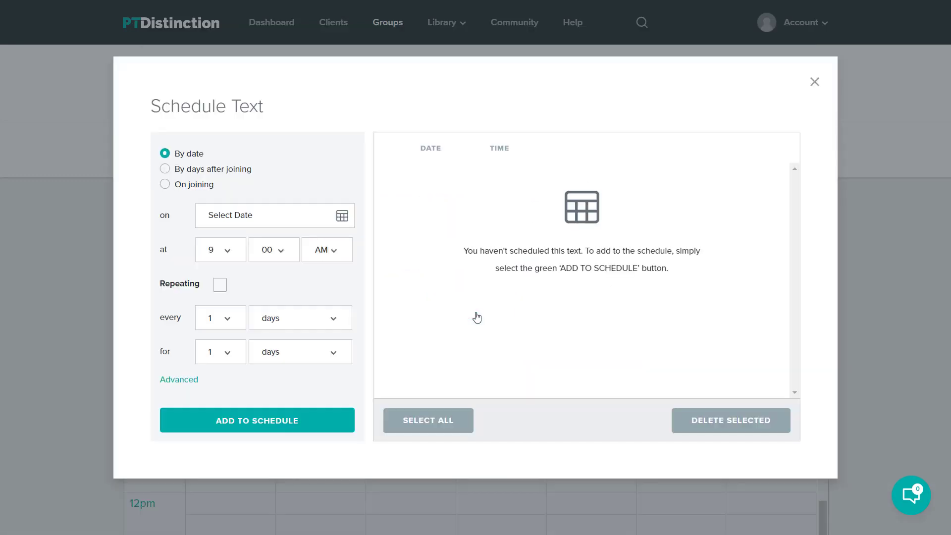
pyautogui.click(166, 171)
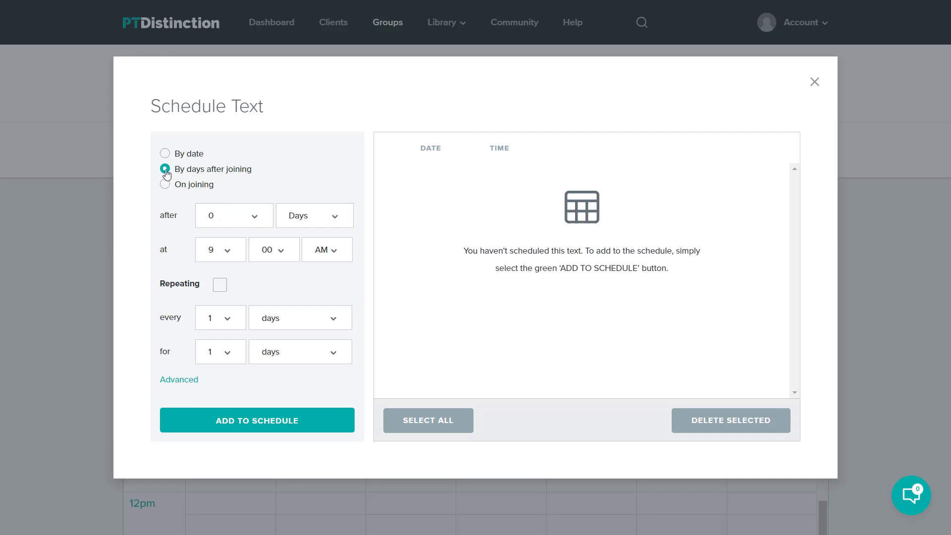
pyautogui.click(256, 220)
pyautogui.click(248, 244)
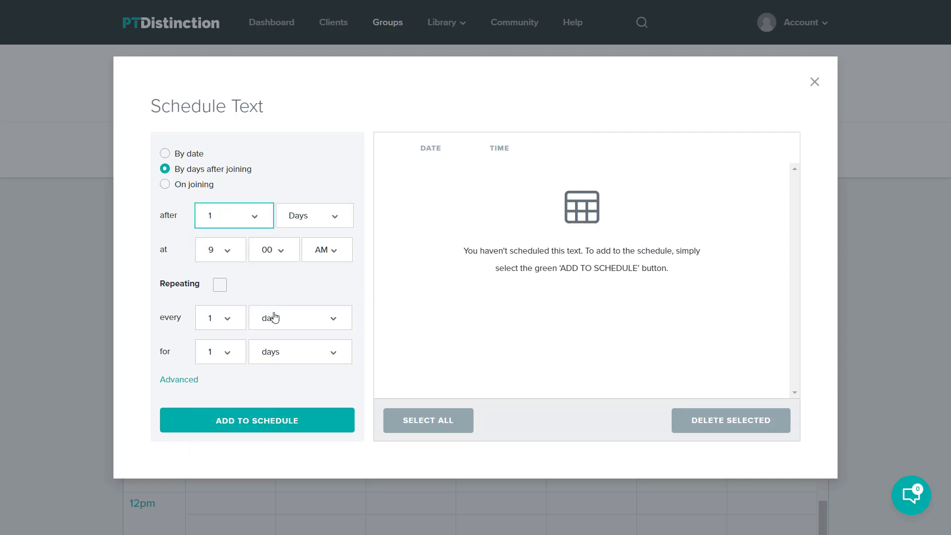
pyautogui.click(220, 418)
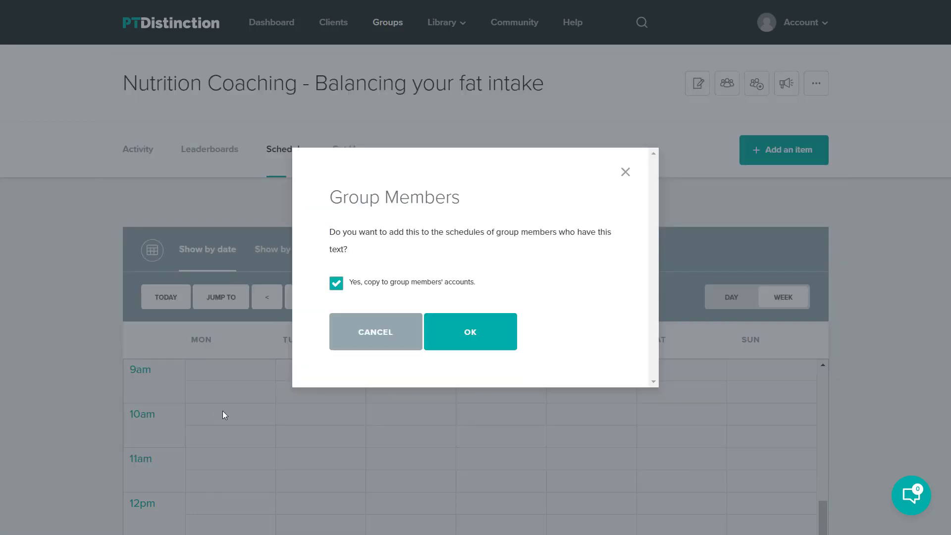
pyautogui.click(461, 331)
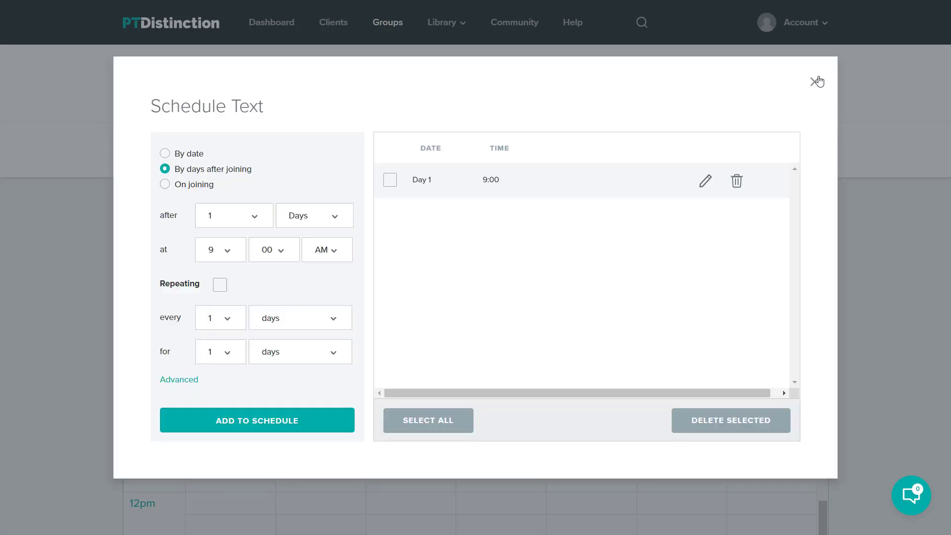
pyautogui.click(815, 81)
pyautogui.scroll(-2, 232, 153)
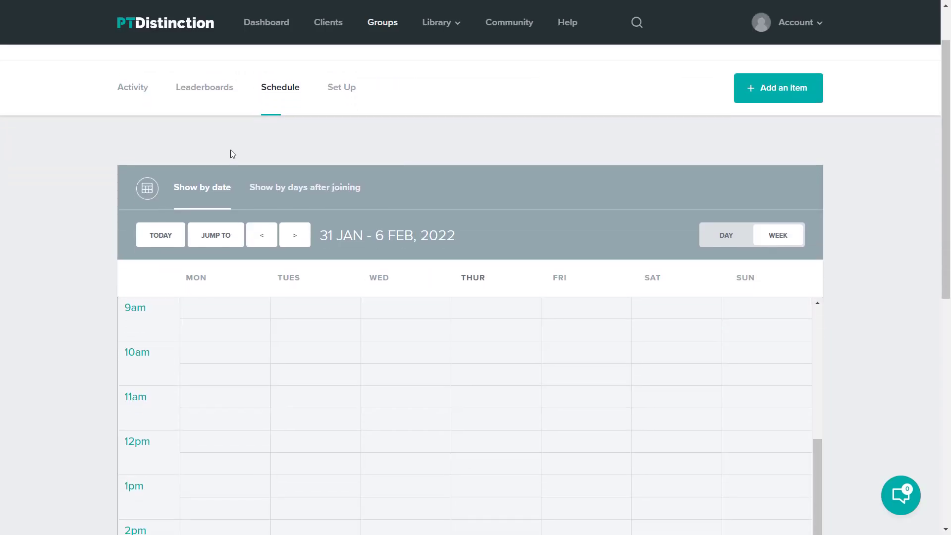
# - View the schedule by days after joining and open the Day 1 Balancing Your Fat Intake article
pyautogui.click(292, 186)
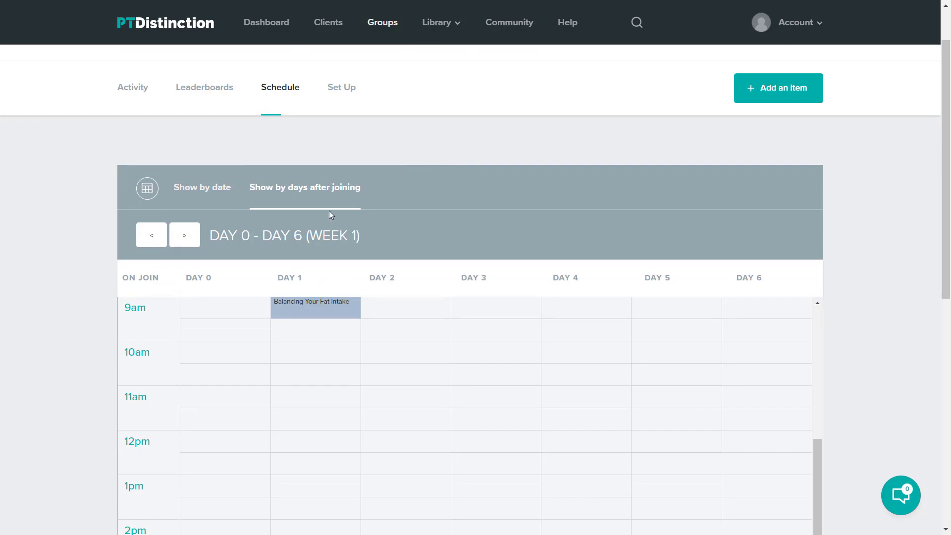
pyautogui.click(311, 308)
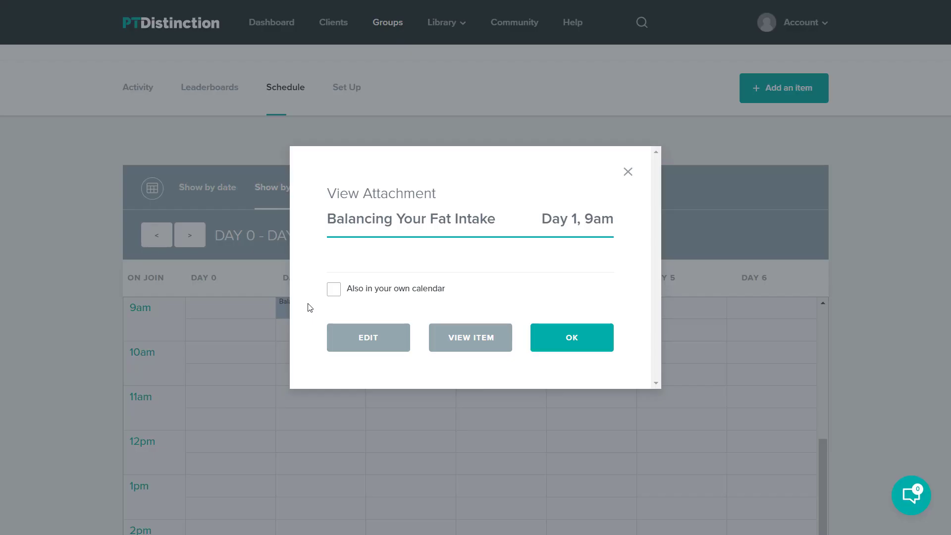
pyautogui.click(469, 334)
# - Read through the Balancing Your Fat Intake article, then close it
pyautogui.scroll(-8, 513, 281)
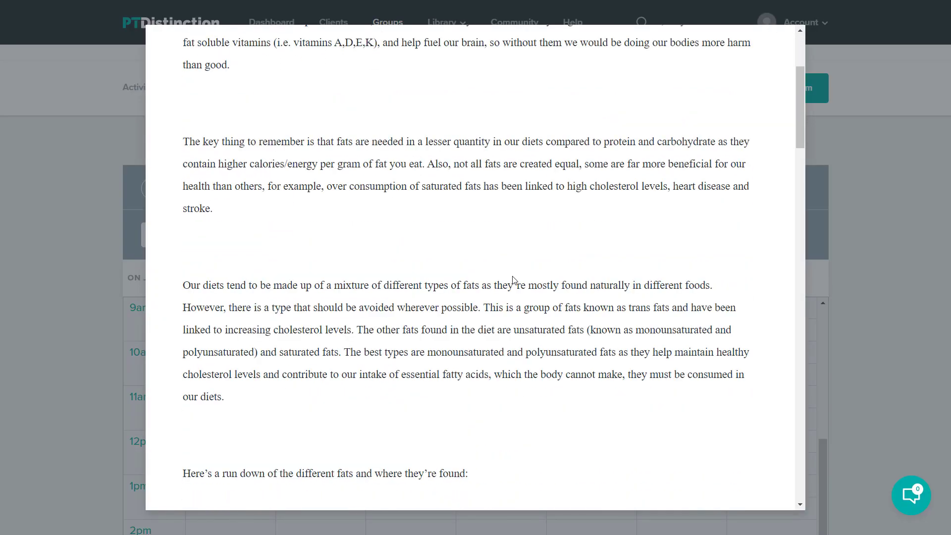
pyautogui.scroll(-8, 514, 281)
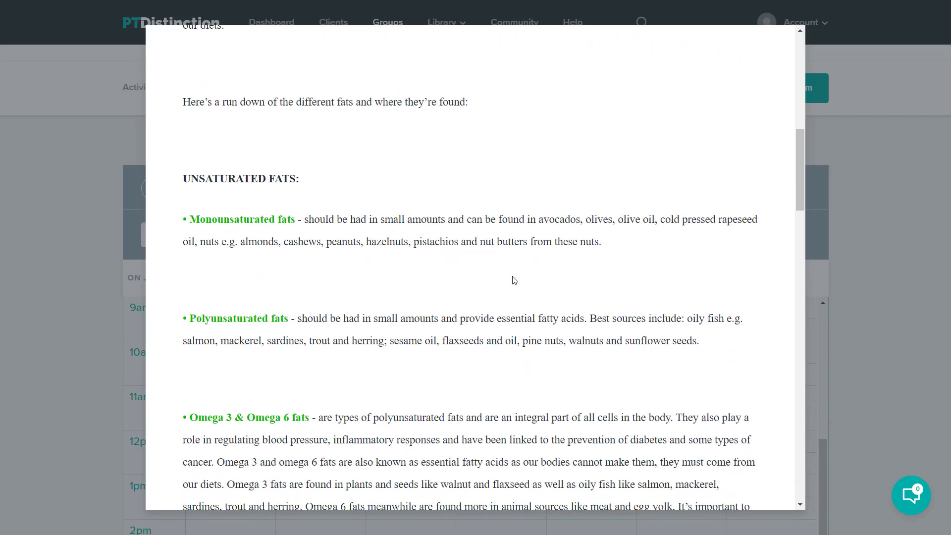
pyautogui.scroll(-7, 515, 279)
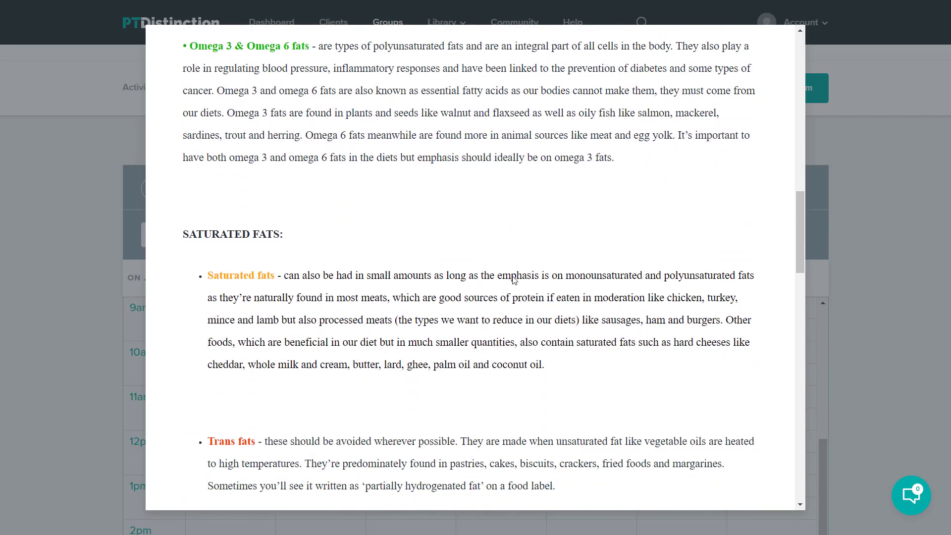
pyautogui.scroll(-6, 521, 276)
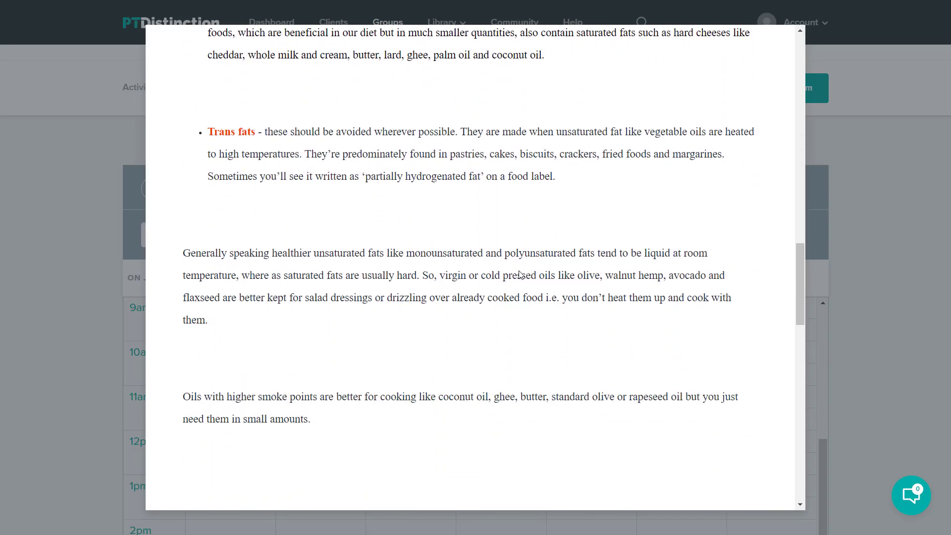
pyautogui.scroll(-8, 520, 276)
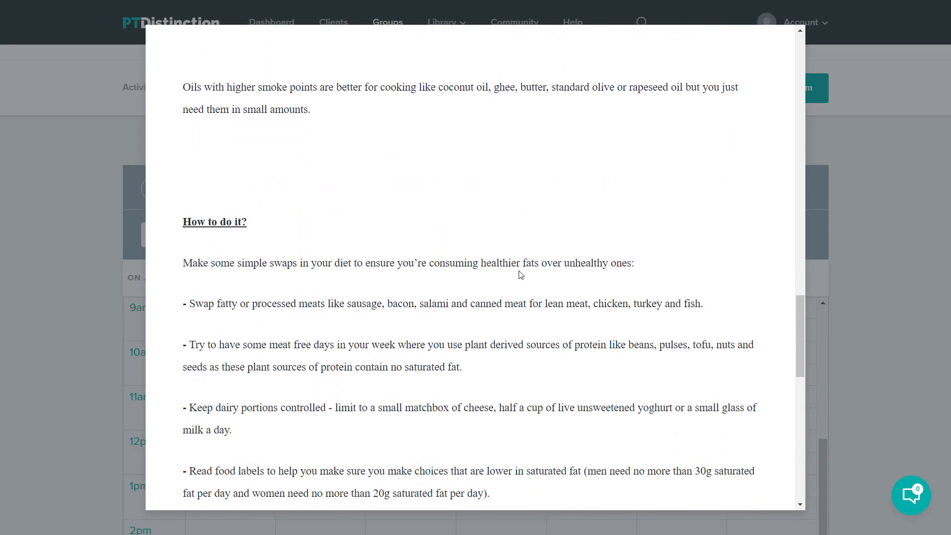
pyautogui.scroll(-8, 520, 275)
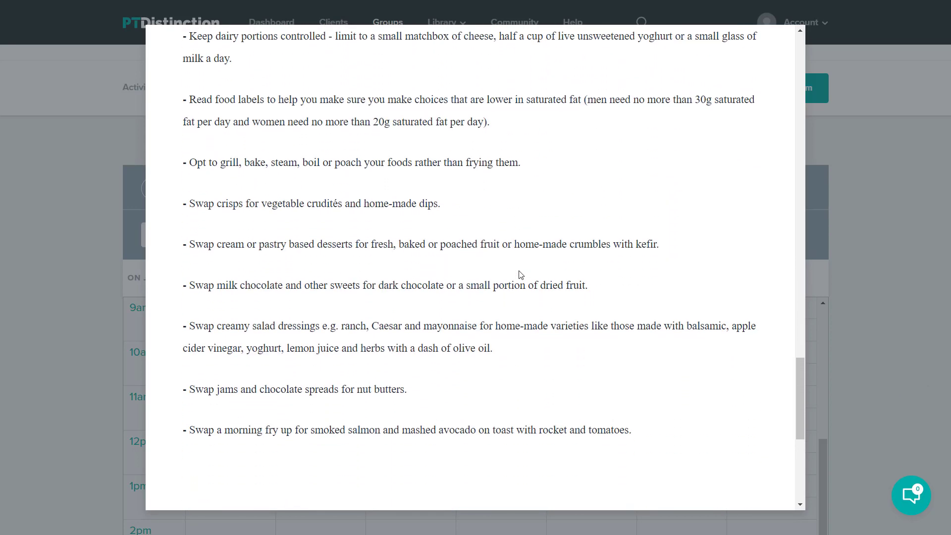
pyautogui.scroll(15, 520, 276)
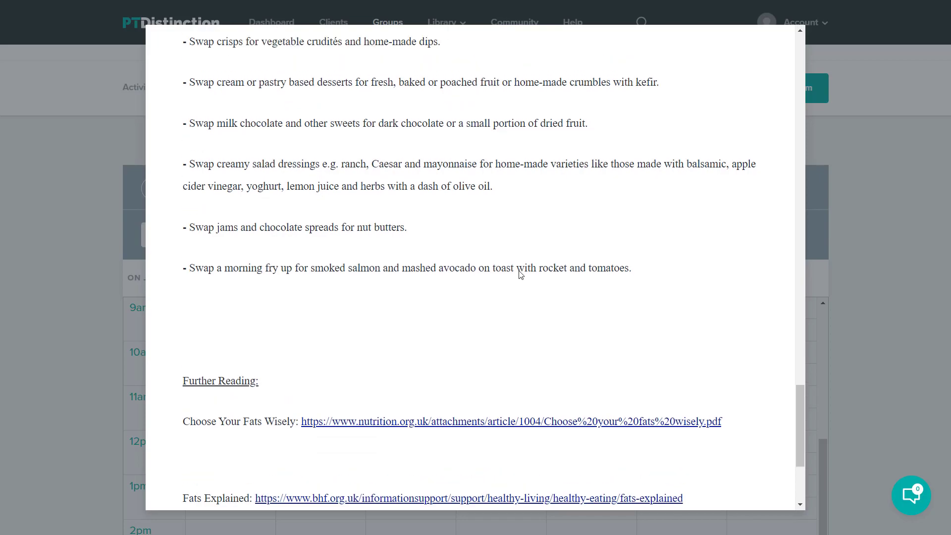
pyautogui.scroll(20, 535, 258)
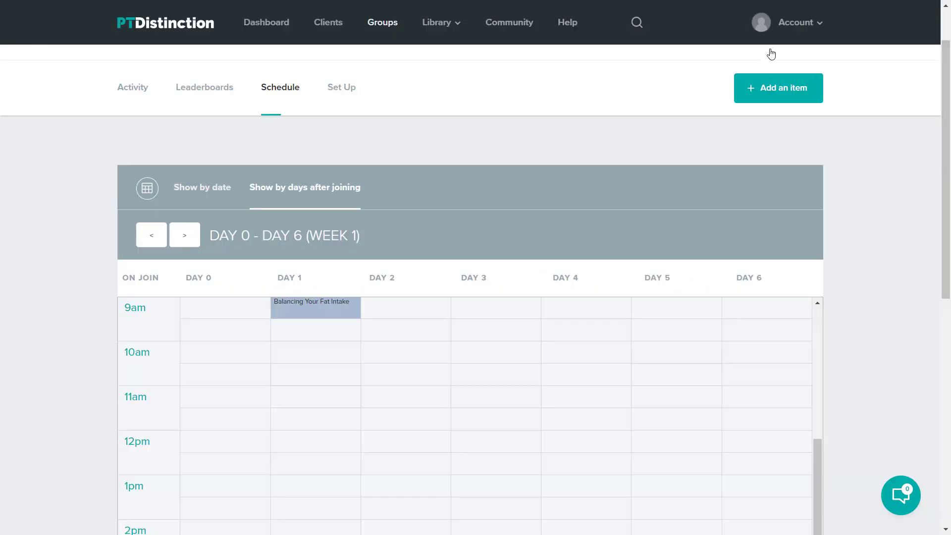
pyautogui.click(772, 50)
# - Add a tracking habit named 'Have you included healthy fats in your meals today' and save it
pyautogui.click(750, 96)
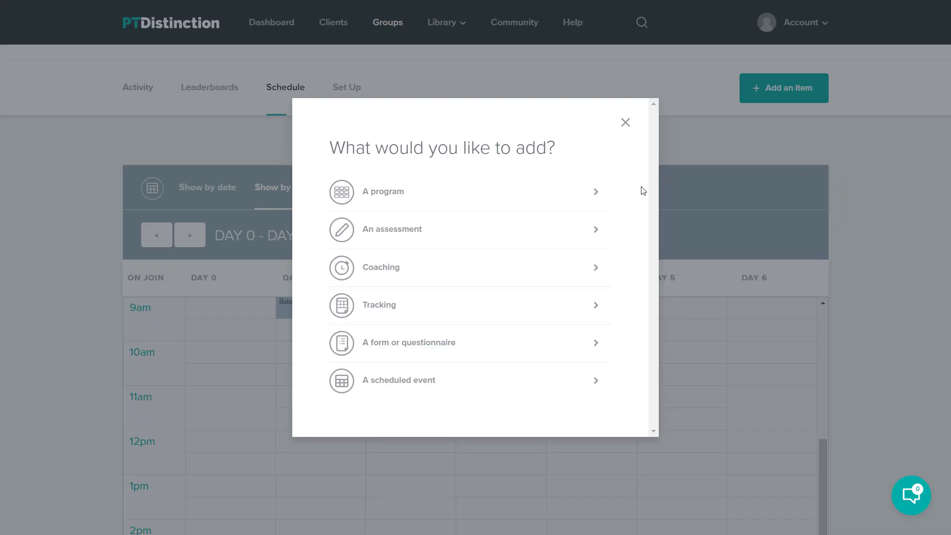
pyautogui.click(374, 304)
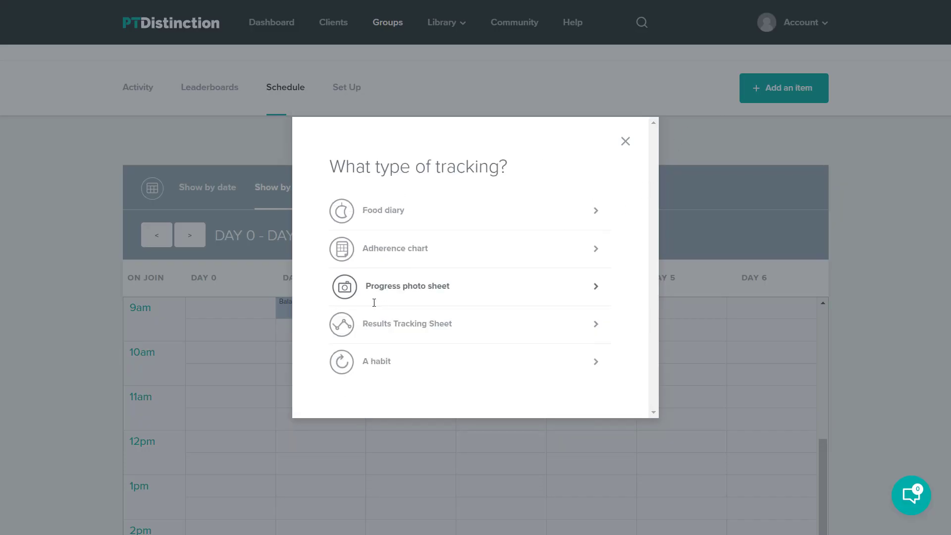
pyautogui.click(372, 361)
pyautogui.click(372, 170)
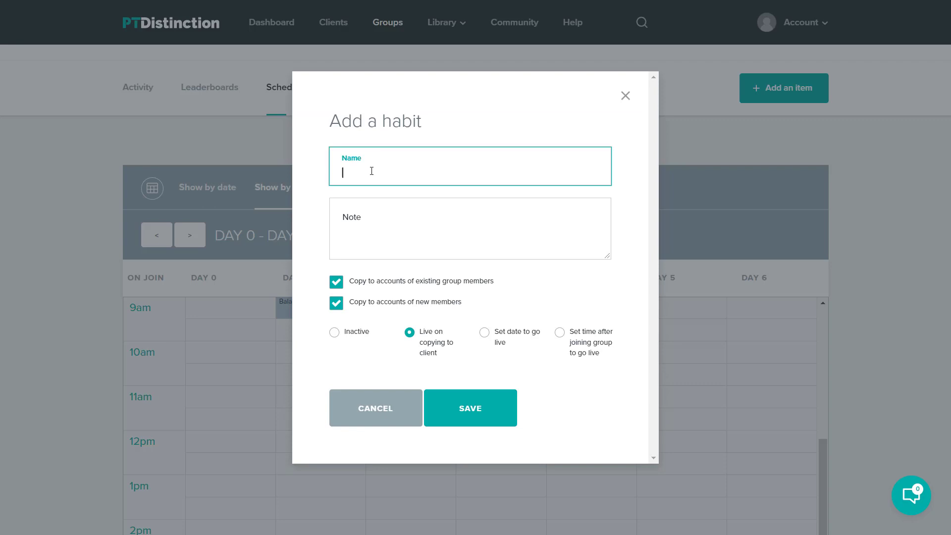
pyautogui.write('Have you included healthy fats in your meals today')
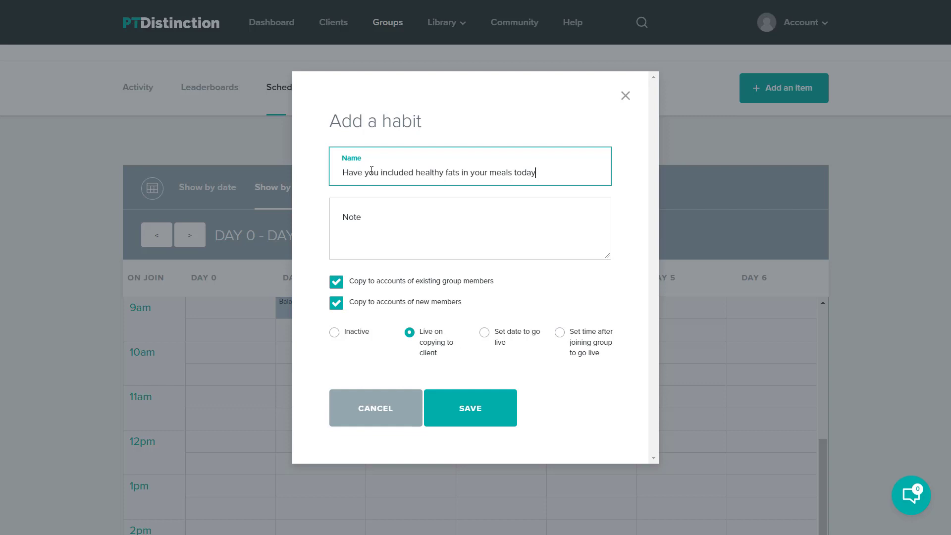
pyautogui.click(374, 224)
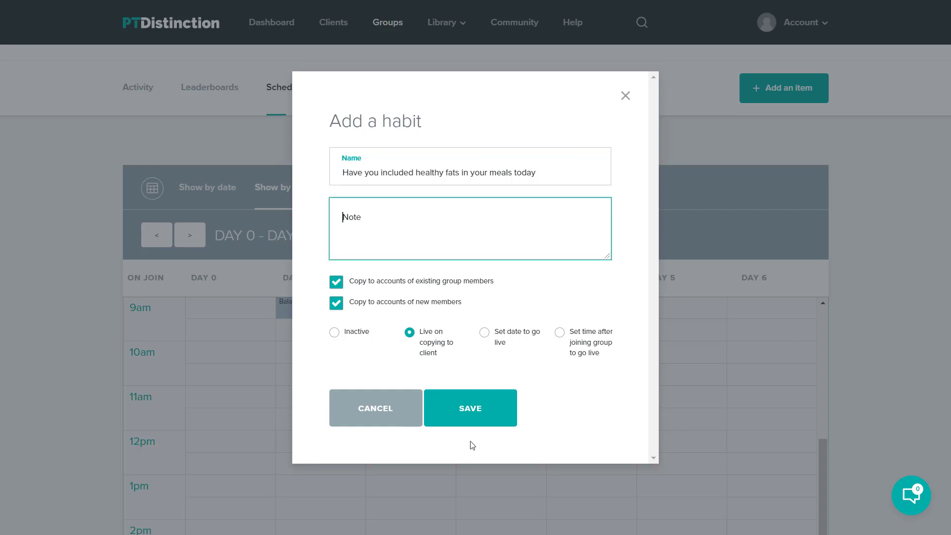
pyautogui.click(480, 422)
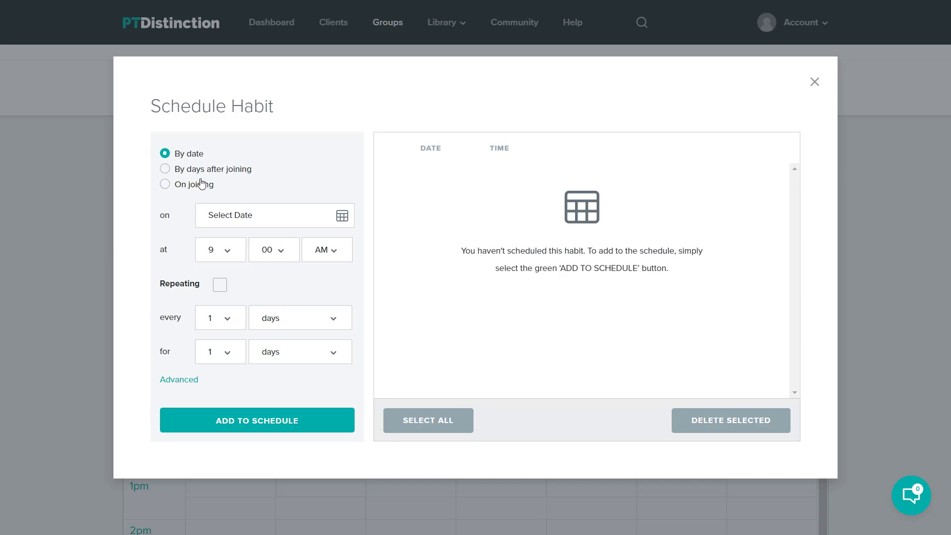
# - Schedule the habit to start 1 day after joining at 9 PM
pyautogui.click(165, 169)
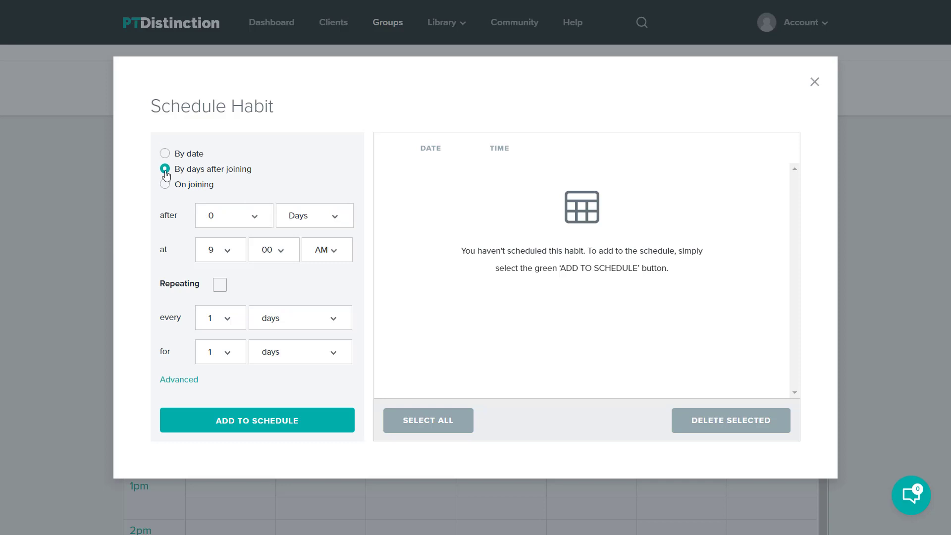
pyautogui.click(265, 217)
pyautogui.click(239, 247)
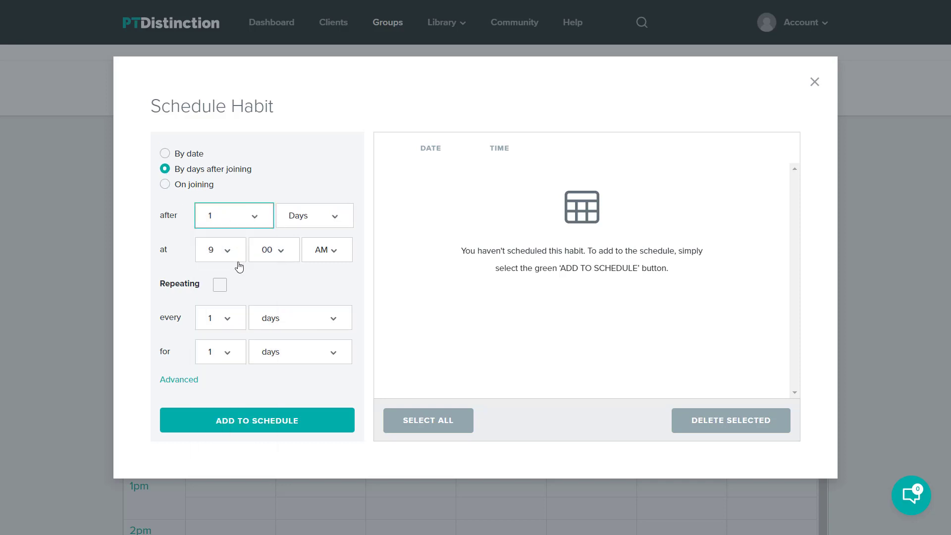
pyautogui.click(333, 253)
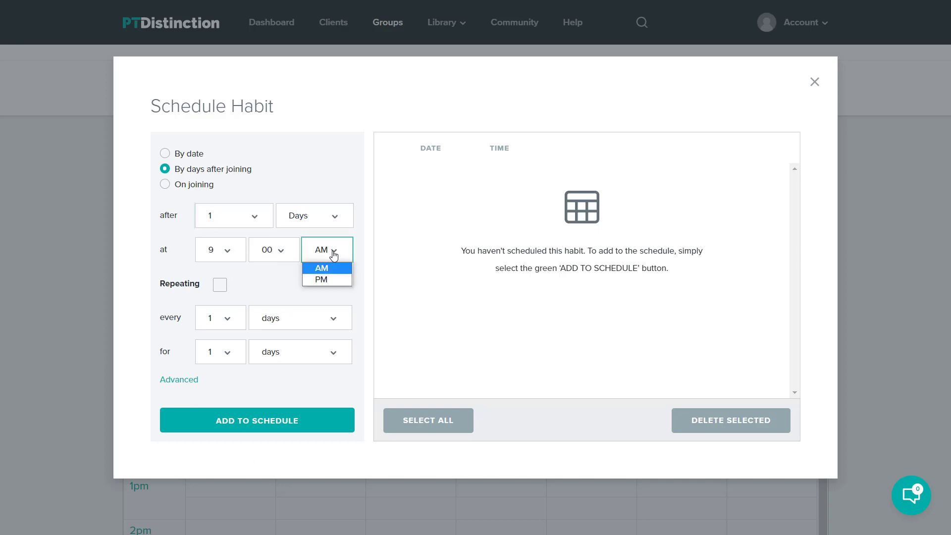
pyautogui.click(321, 279)
# - Make the habit repeat for 4 weeks, add it to the schedule, and copy it to members
pyautogui.click(219, 286)
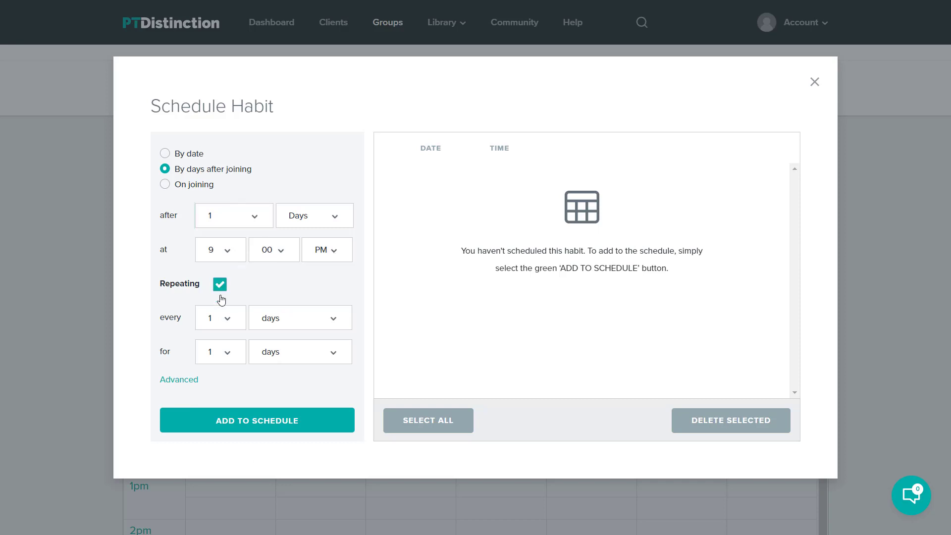
pyautogui.click(232, 355)
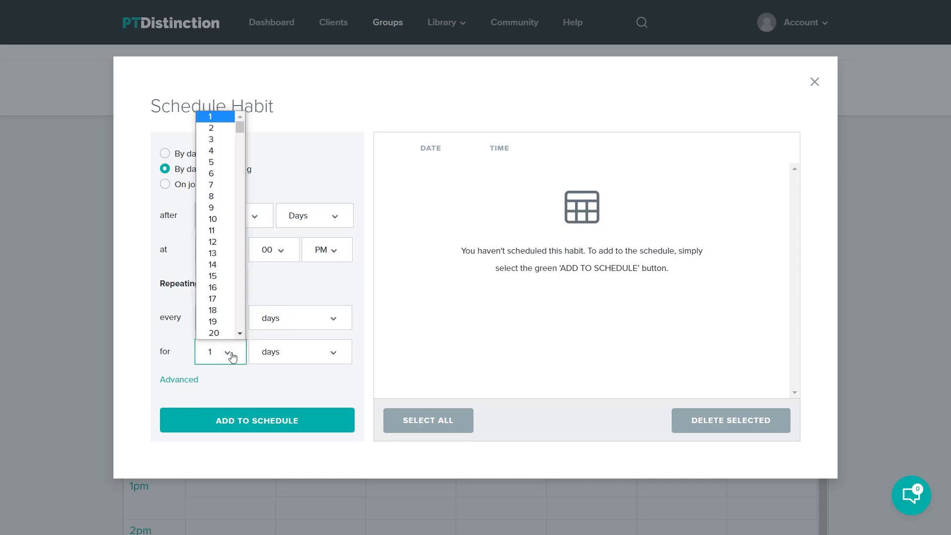
pyautogui.click(215, 151)
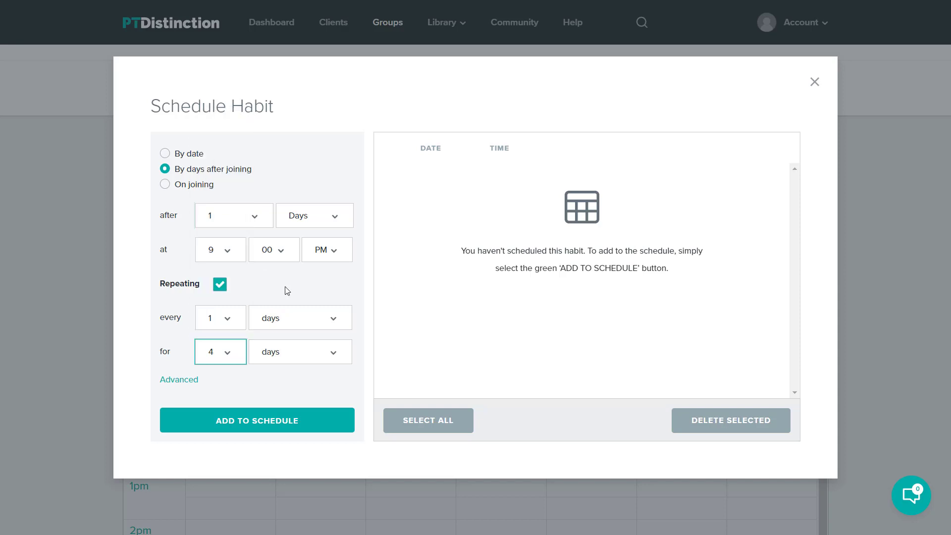
pyautogui.click(307, 351)
pyautogui.click(291, 380)
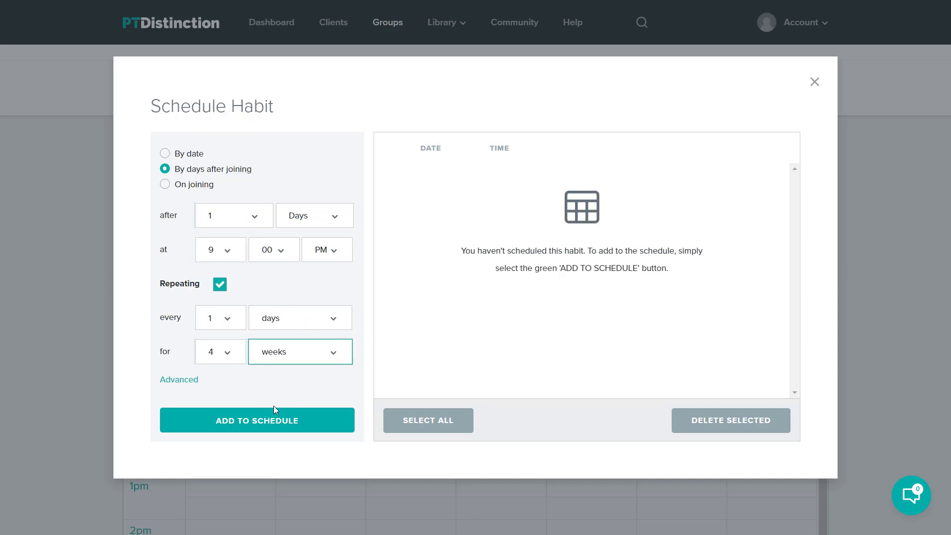
pyautogui.click(274, 421)
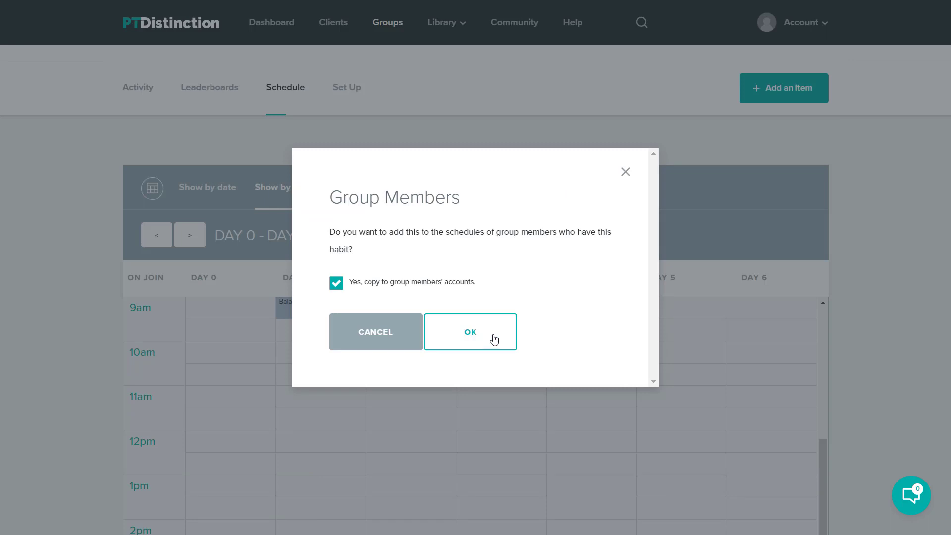
pyautogui.click(494, 340)
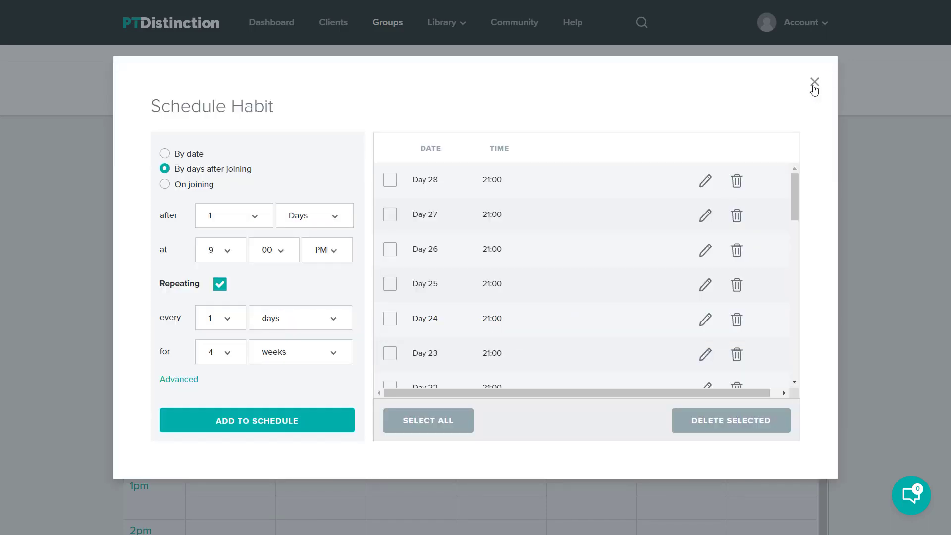
pyautogui.click(812, 84)
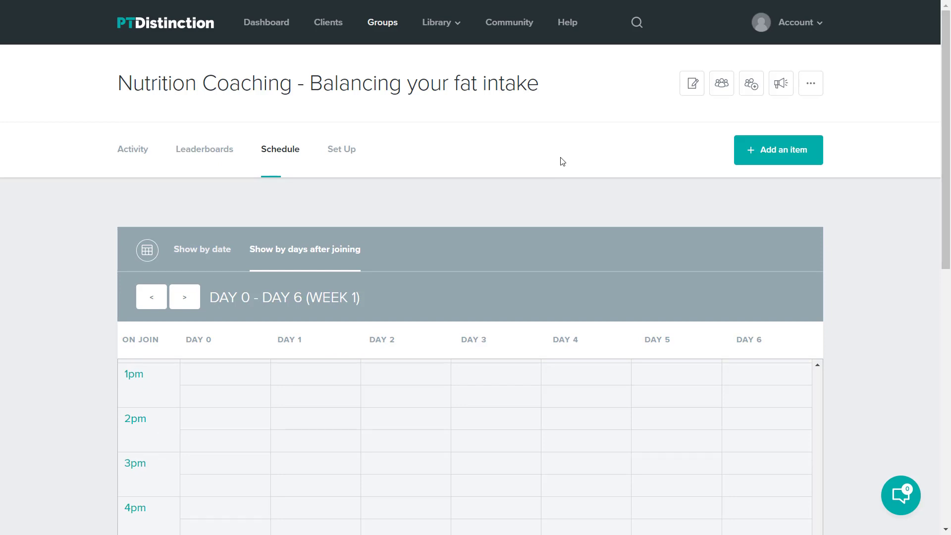
# - Create a group instant message 'ffff' sent 1 day after joining at 9 AM
pyautogui.click(778, 87)
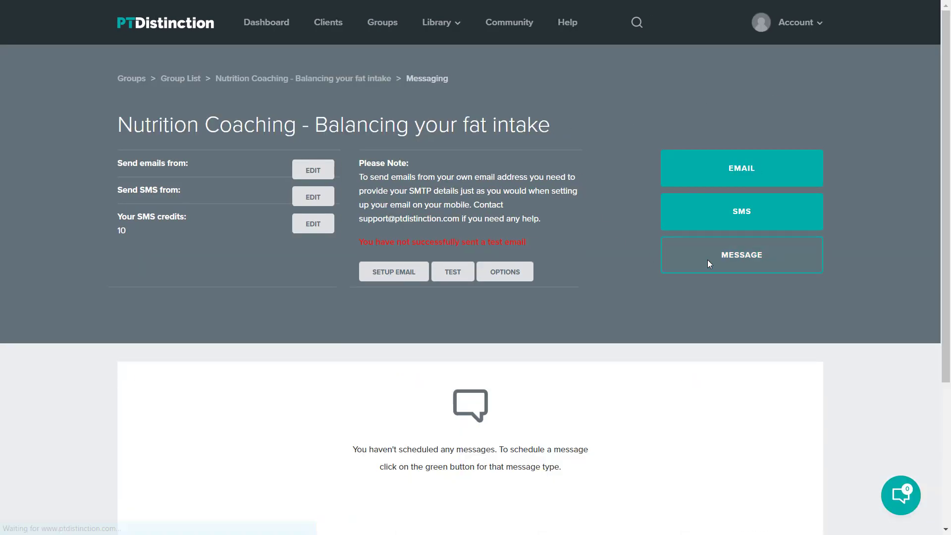
pyautogui.click(735, 255)
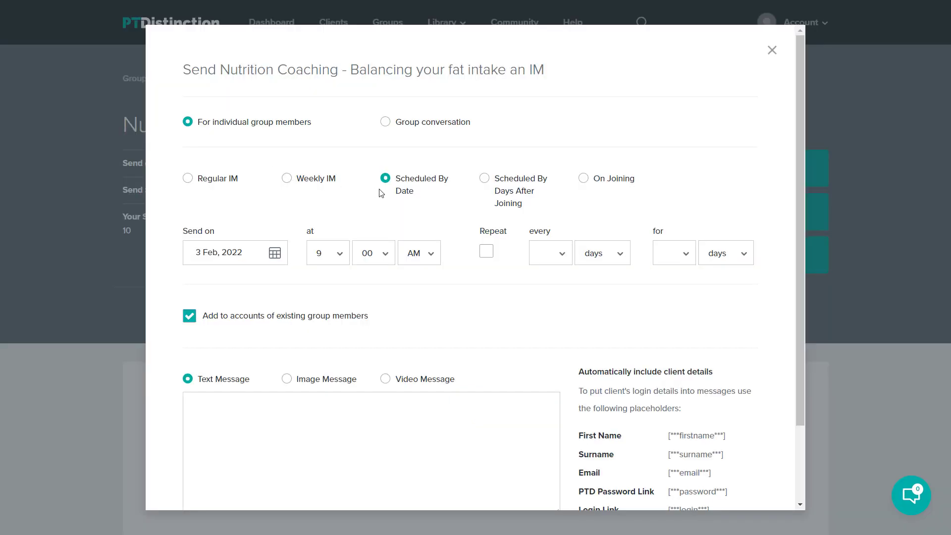
pyautogui.click(485, 184)
pyautogui.click(219, 255)
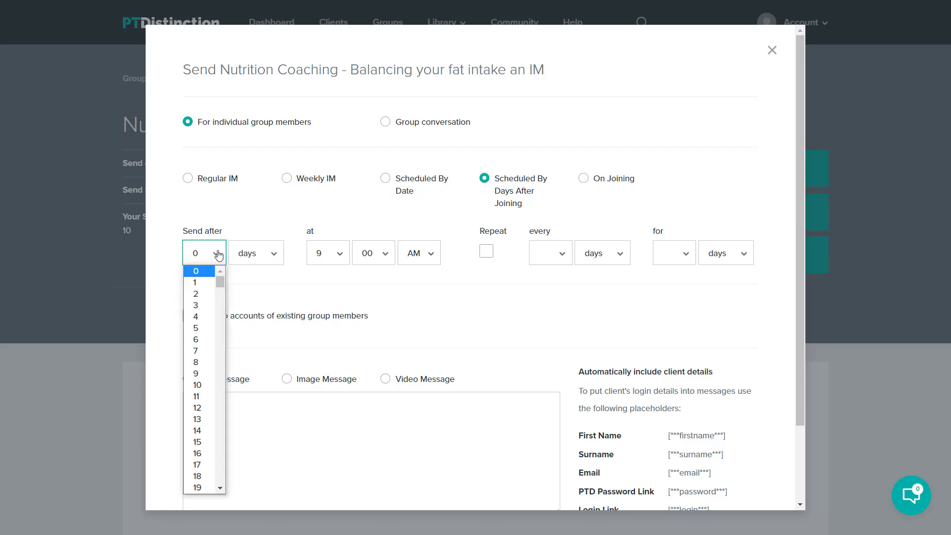
pyautogui.click(207, 283)
pyautogui.scroll(-2, 299, 282)
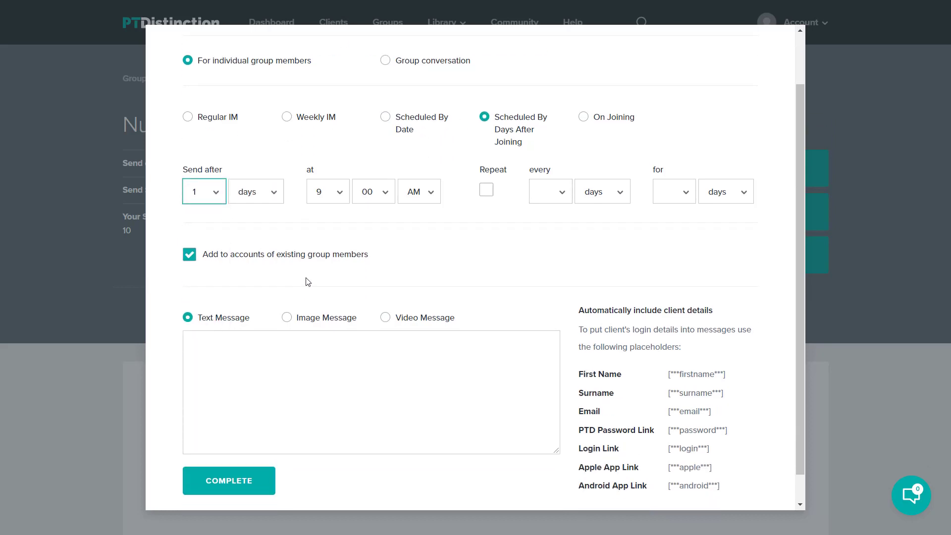
pyautogui.scroll(-1, 291, 283)
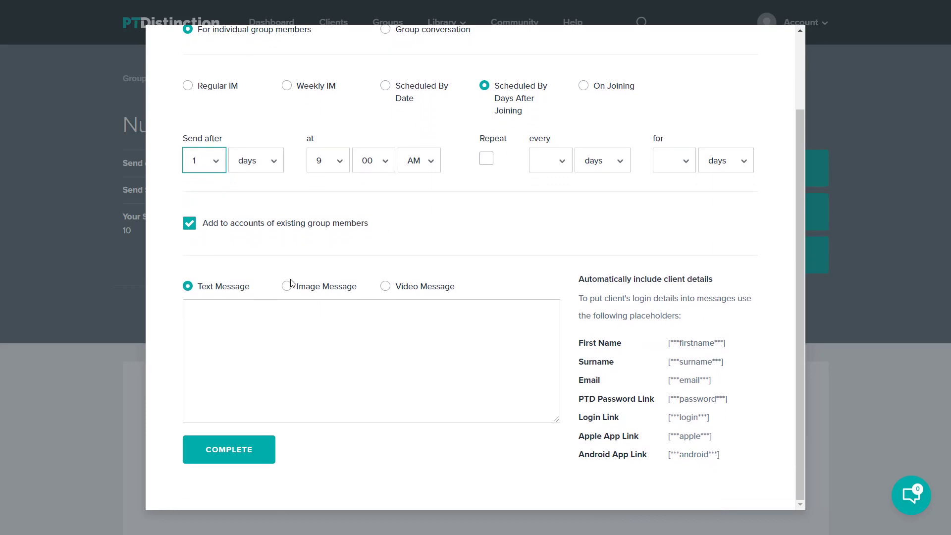
pyautogui.click(201, 310)
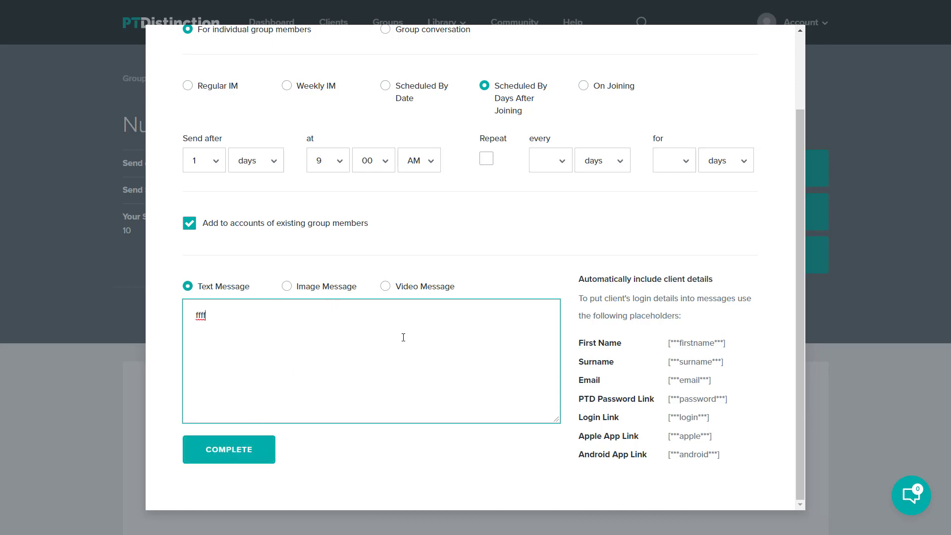
pyautogui.click(249, 446)
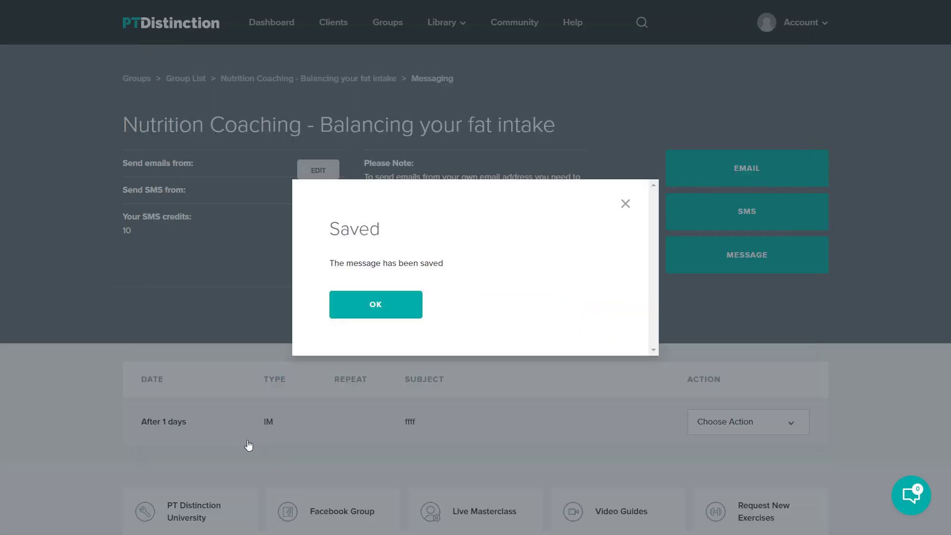
# - Dismiss the Saved notice and go back through the group and Groups pages to My Clients
pyautogui.click(380, 297)
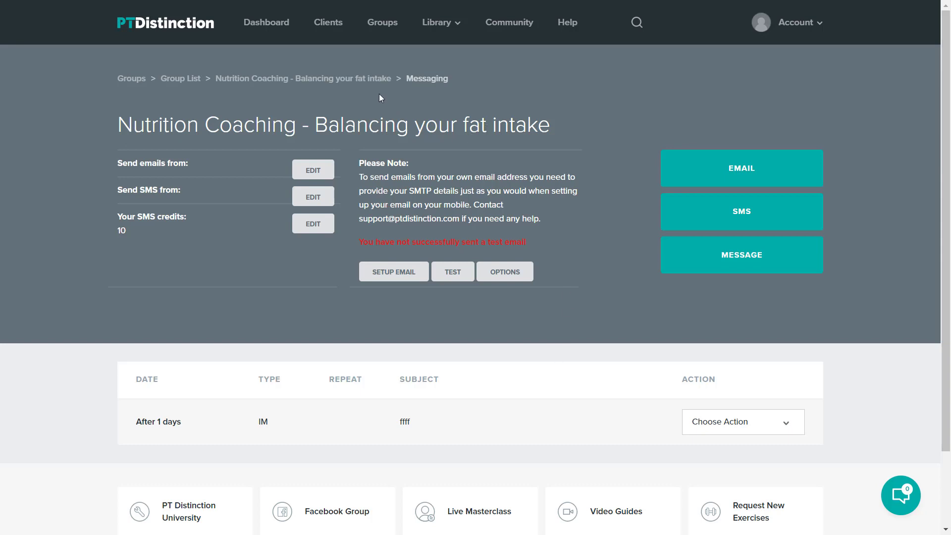
pyautogui.click(325, 81)
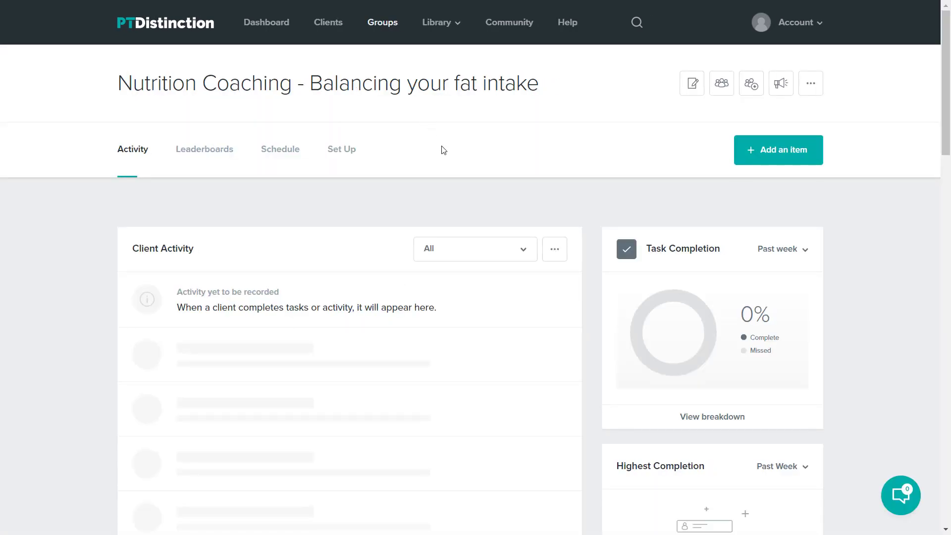
pyautogui.click(377, 24)
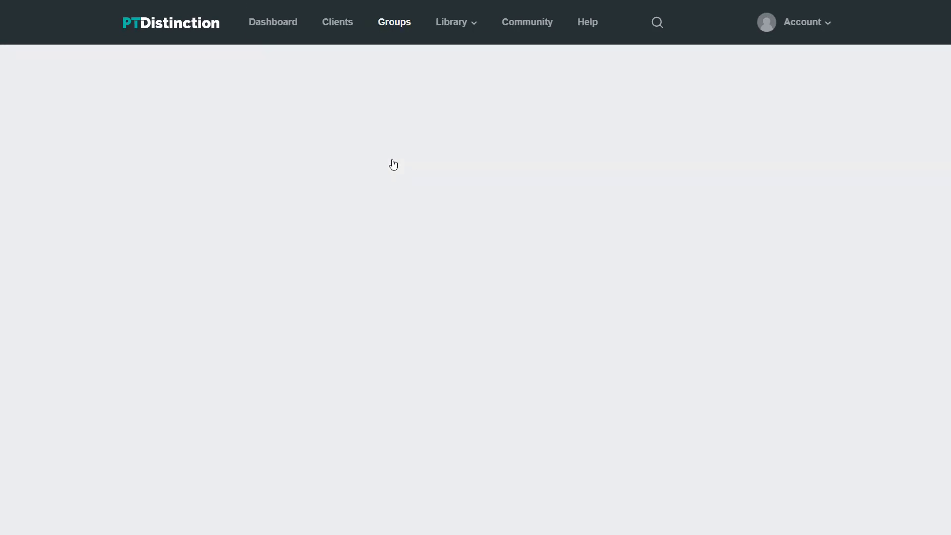
pyautogui.scroll(-3, 513, 206)
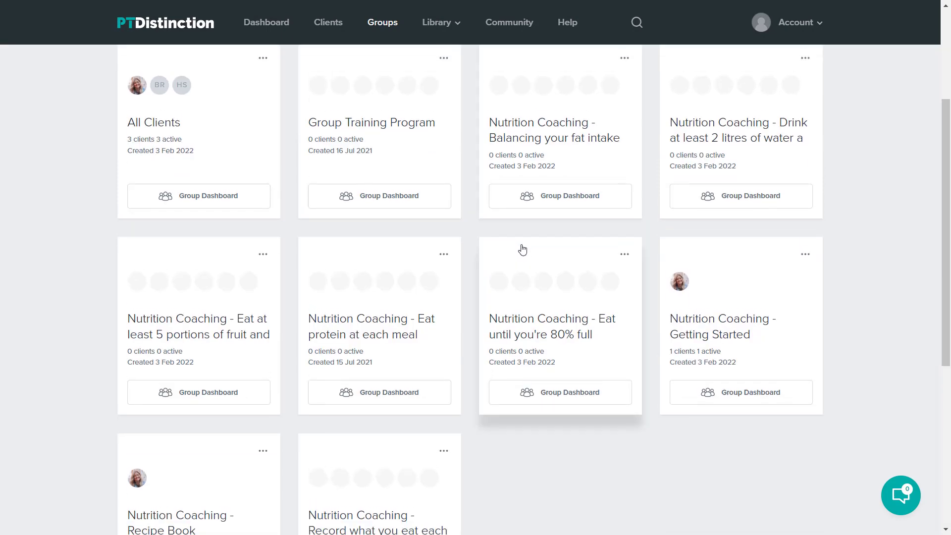
pyautogui.scroll(3, 525, 274)
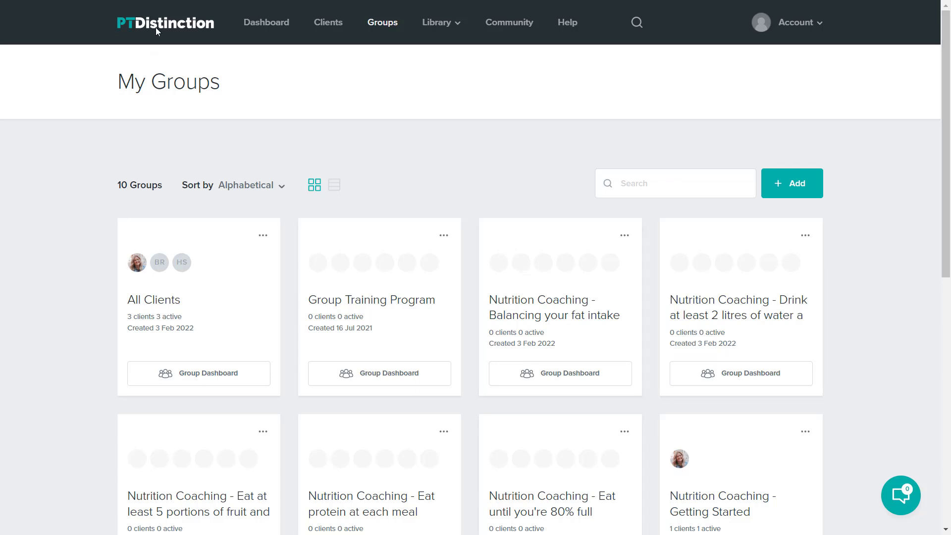
pyautogui.click(337, 27)
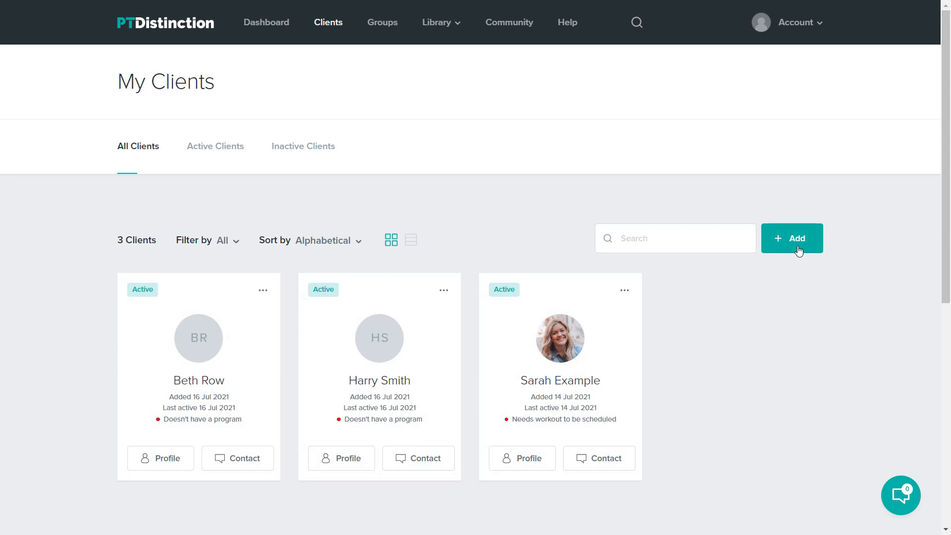
# - Start a new client and enter the client's first name, last name and e-mail address
pyautogui.click(798, 252)
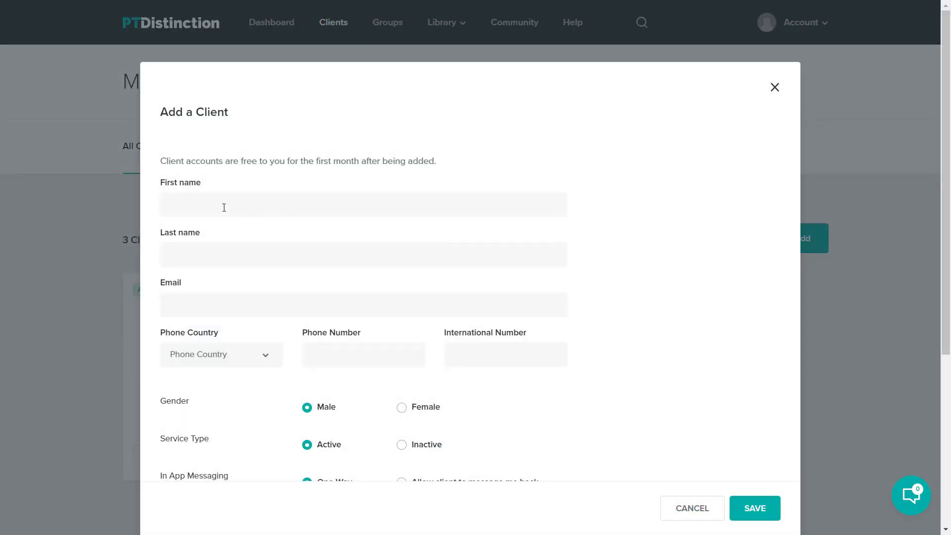
pyautogui.click(224, 204)
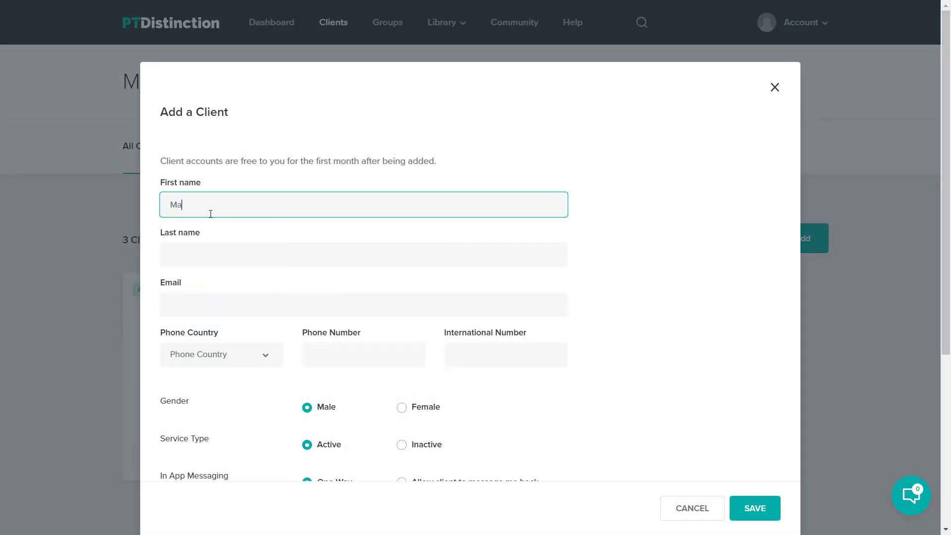
pyautogui.press('Tab')
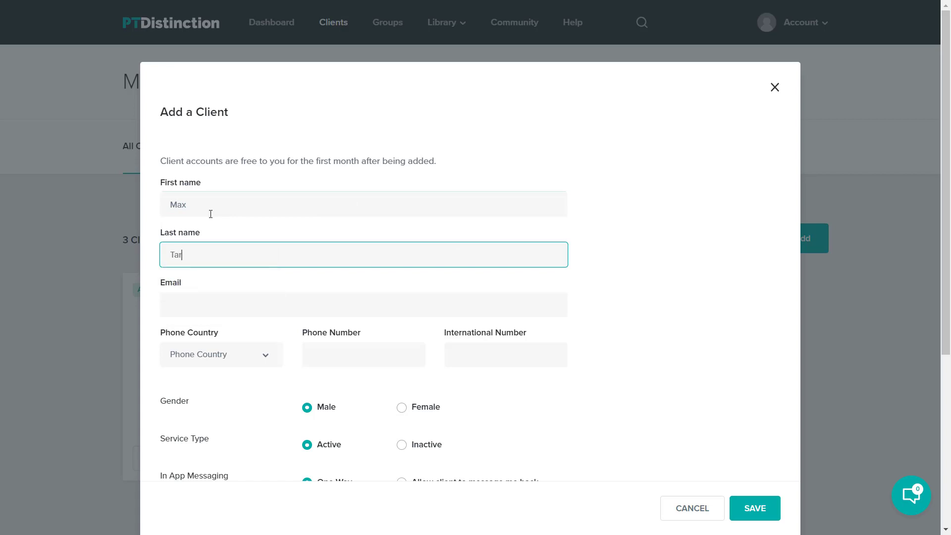
pyautogui.press('Tab')
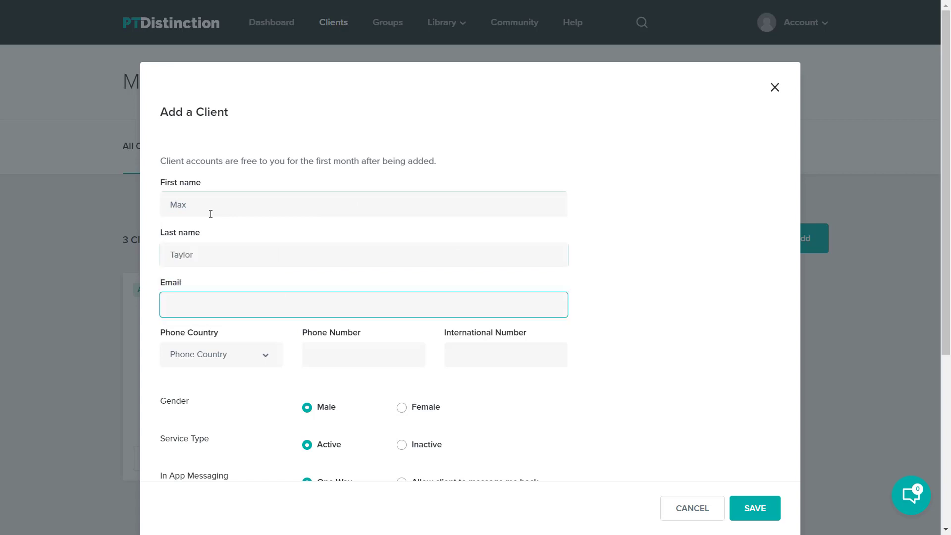
pyautogui.press('Tab')
pyautogui.press('Tab')
pyautogui.press('Tab')
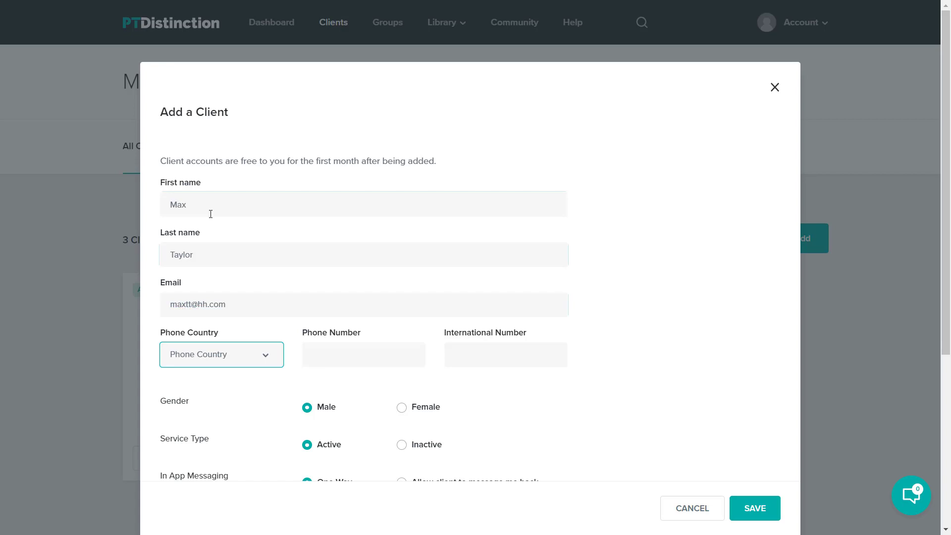
pyautogui.scroll(-5, 340, 249)
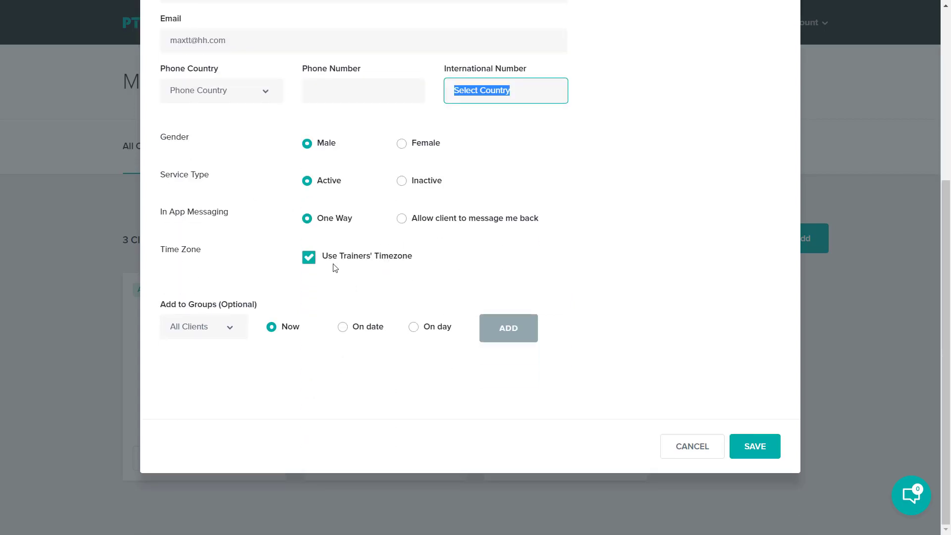
# - Add the client to the Nutrition Coaching - Getting Started and Recipe Book groups, then save
pyautogui.click(231, 334)
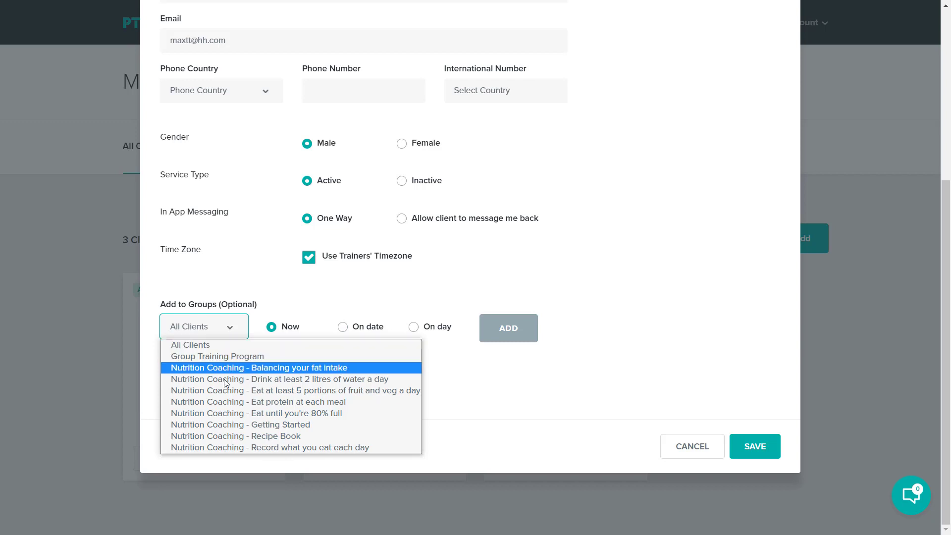
pyautogui.click(249, 424)
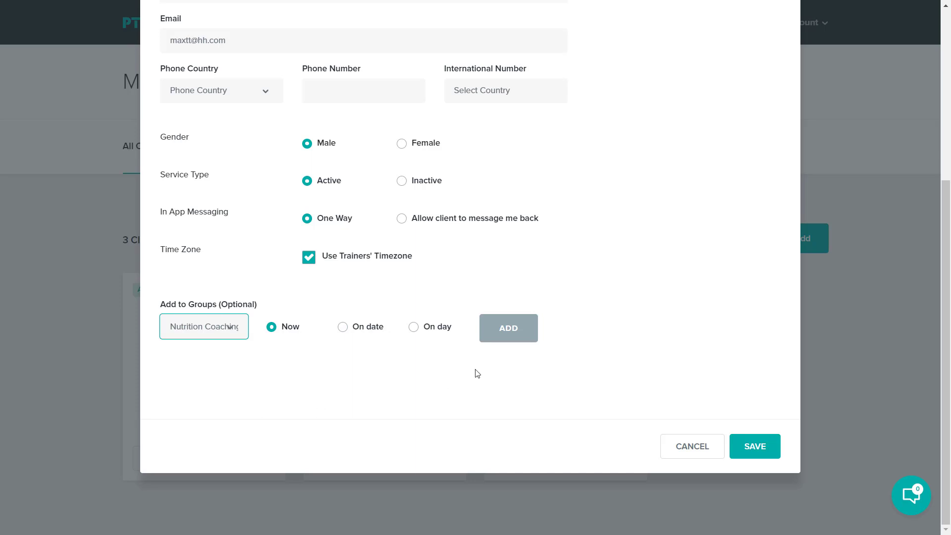
pyautogui.click(509, 330)
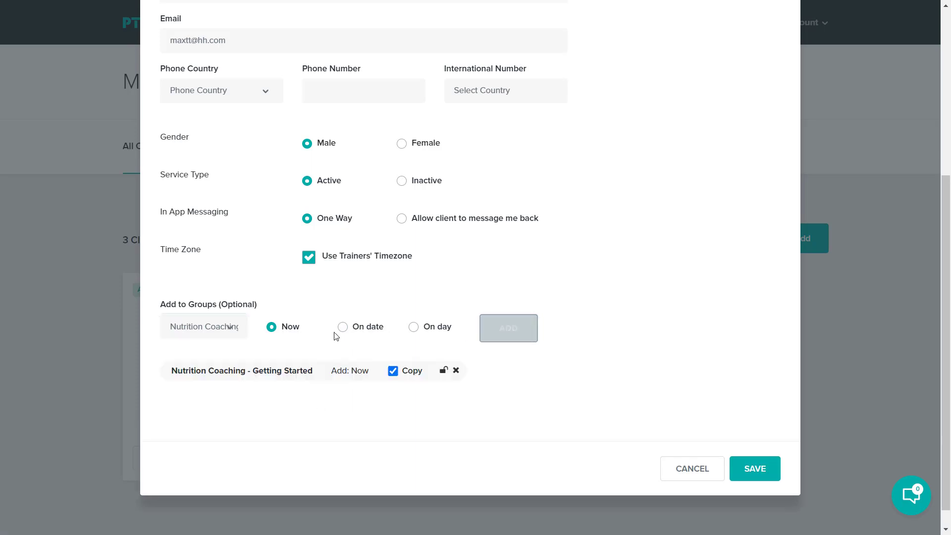
pyautogui.click(229, 331)
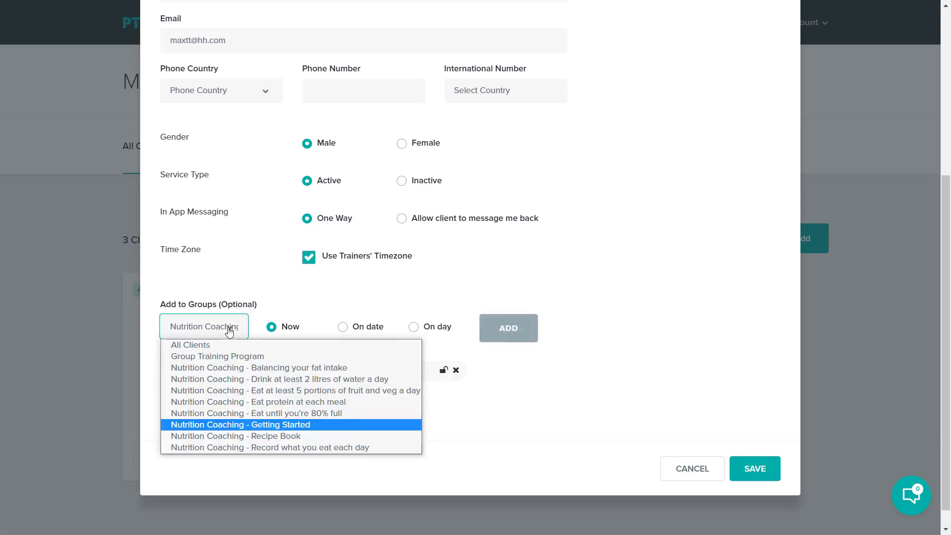
pyautogui.click(245, 435)
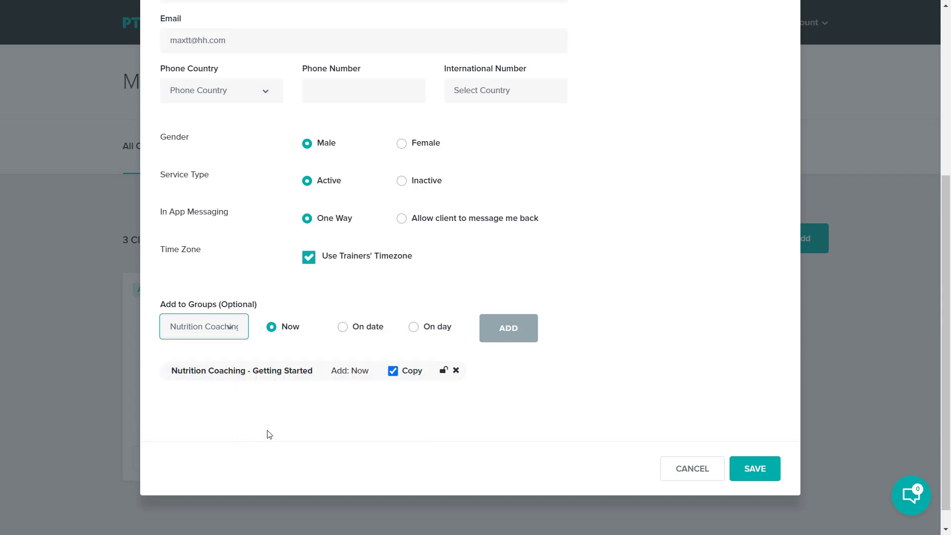
pyautogui.click(509, 326)
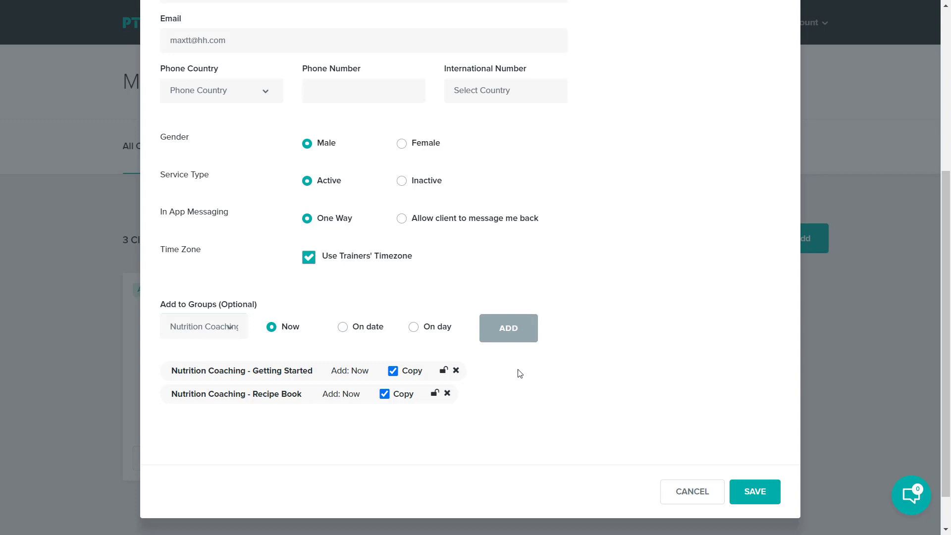
pyautogui.click(754, 489)
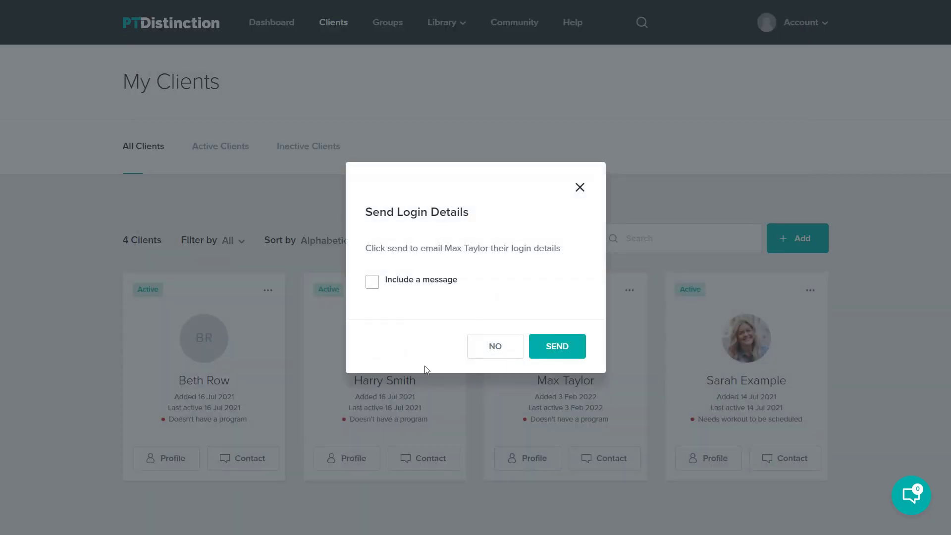
# - Decline sending login details and view the new client's Coaching schedule with the copied items
pyautogui.click(494, 349)
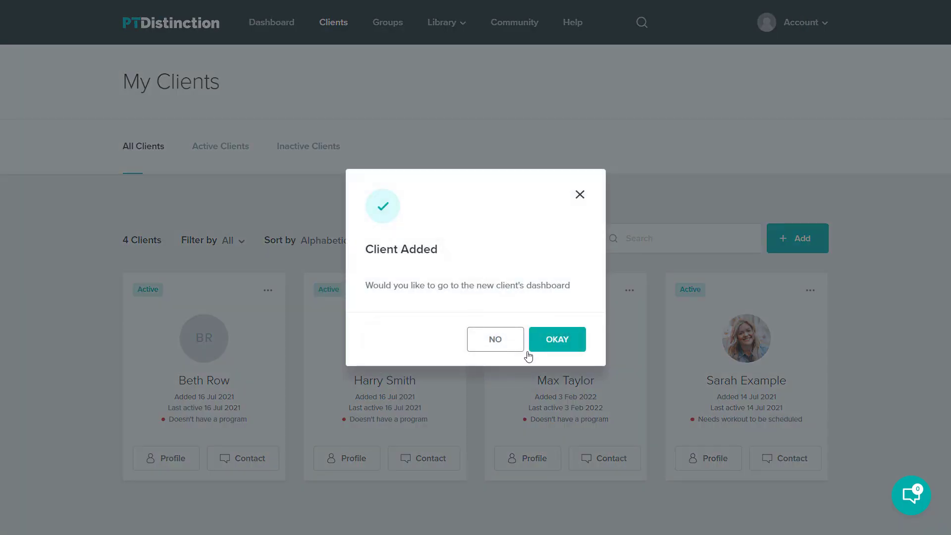
pyautogui.click(556, 349)
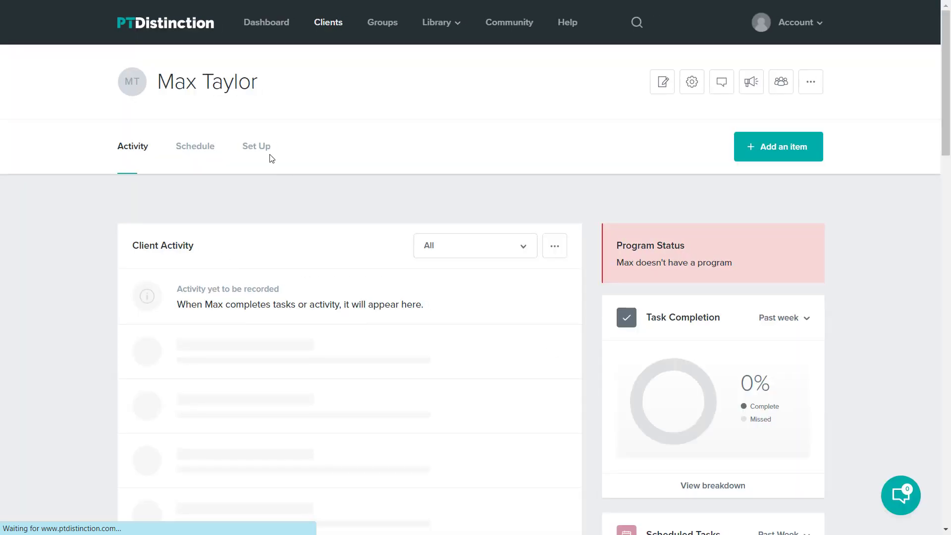
pyautogui.click(265, 155)
pyautogui.click(300, 240)
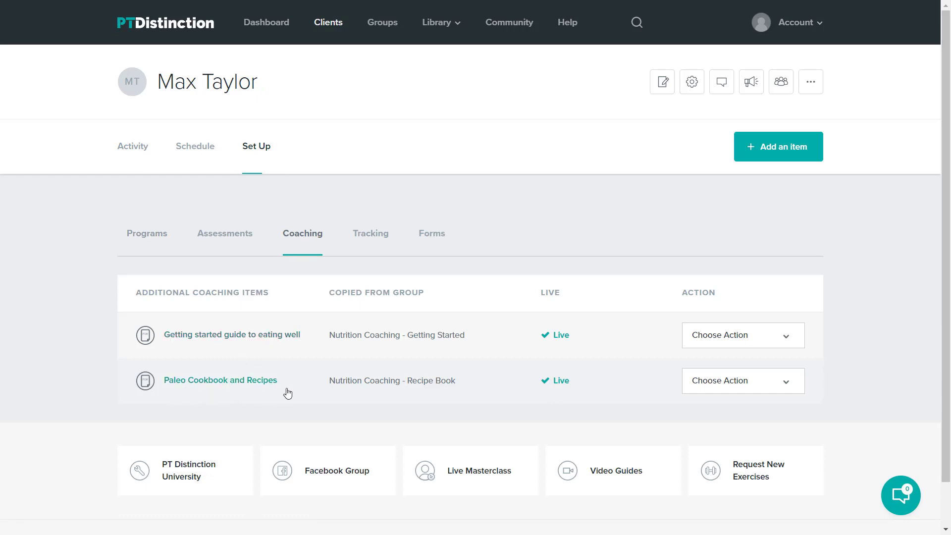
pyautogui.click(193, 151)
pyautogui.scroll(-1, 612, 262)
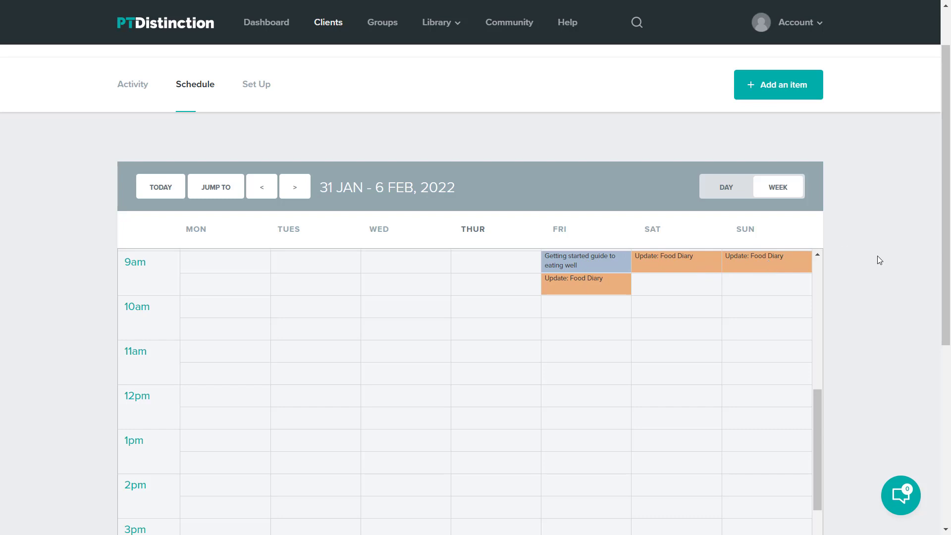
pyautogui.scroll(1, 878, 255)
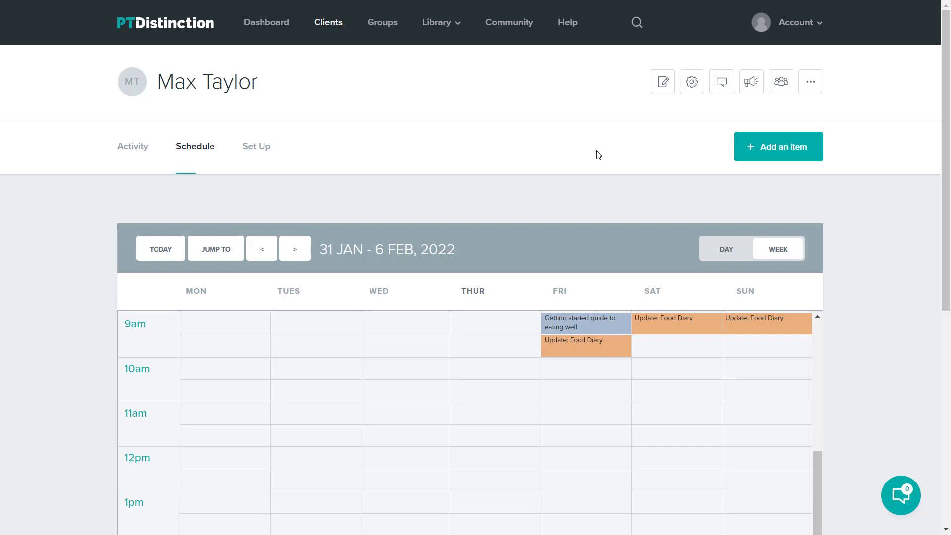
# - Search for the sample client, open her page, and filter her activity to Food Diary
pyautogui.click(637, 22)
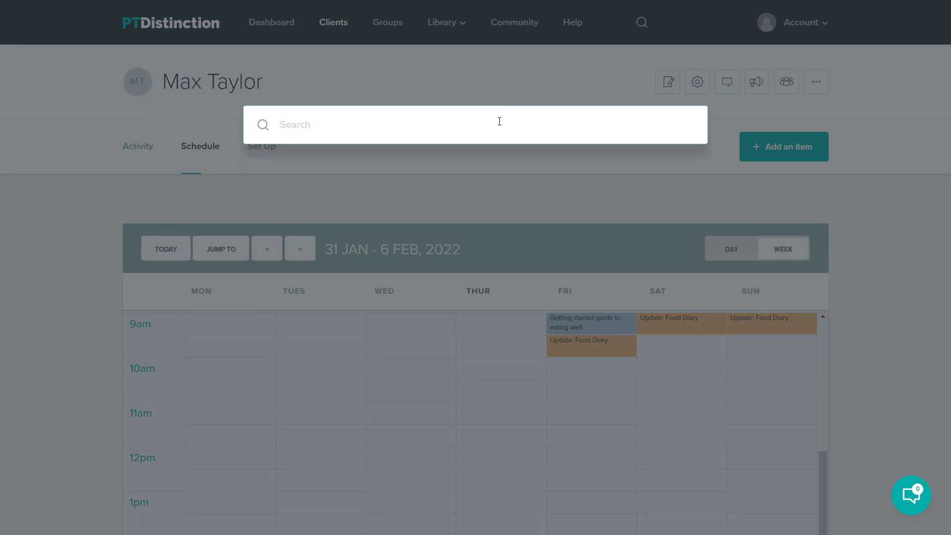
pyautogui.write('sarah')
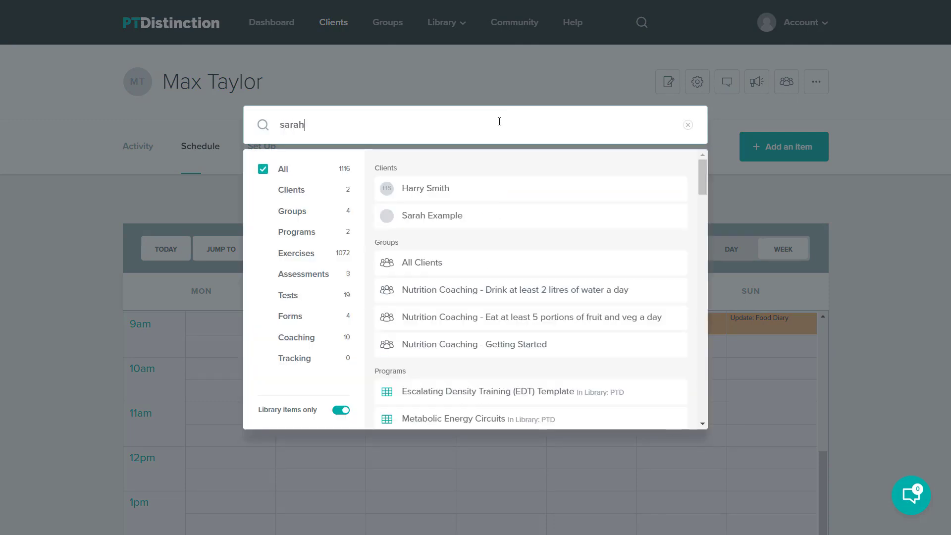
pyautogui.click(422, 188)
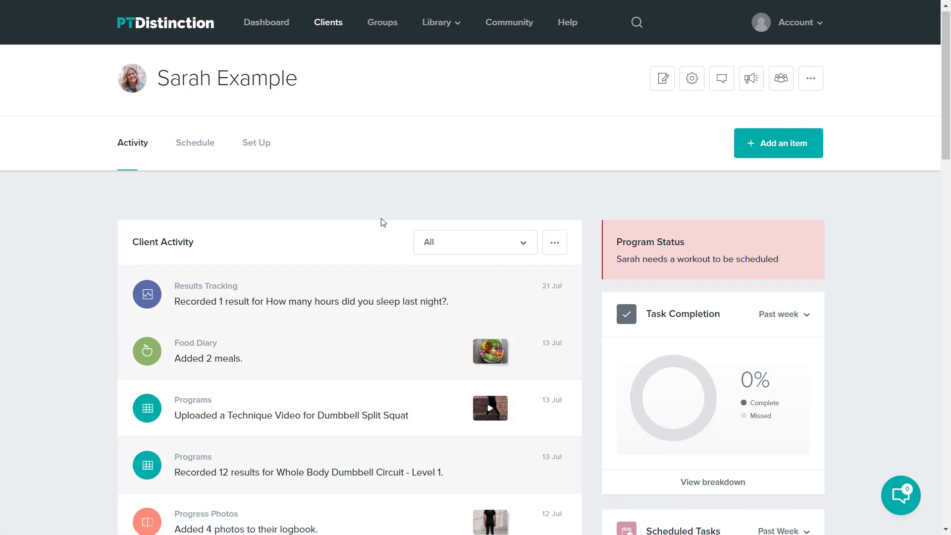
pyautogui.scroll(-1, 382, 221)
pyautogui.scroll(1, 306, 241)
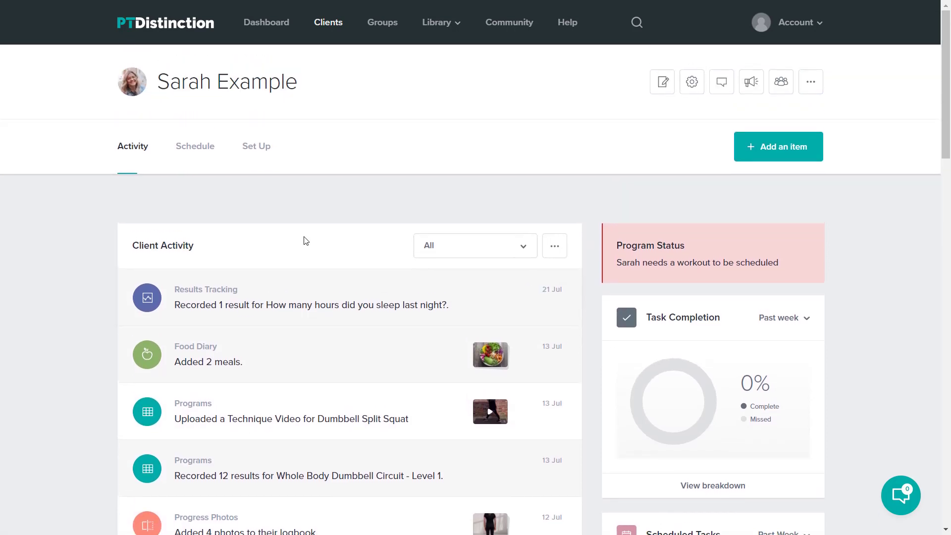
pyautogui.click(521, 250)
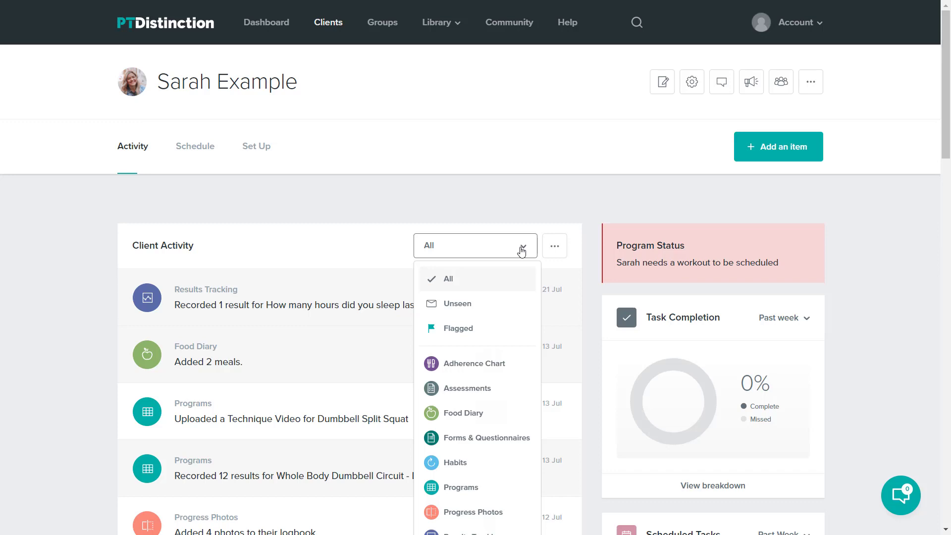
pyautogui.click(474, 414)
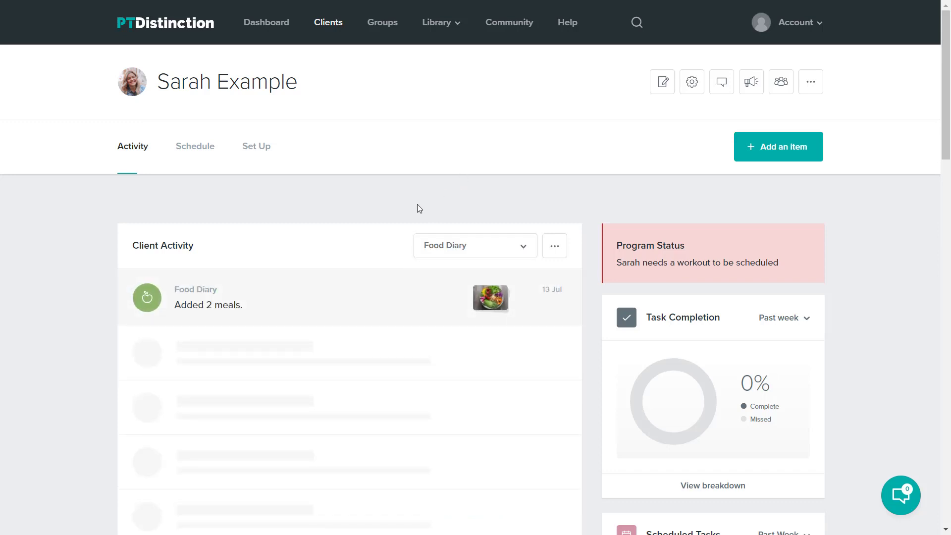
# - Review the logged meals, expanding Smashed avocado and Mixed salad plate, then close the details
pyautogui.click(475, 309)
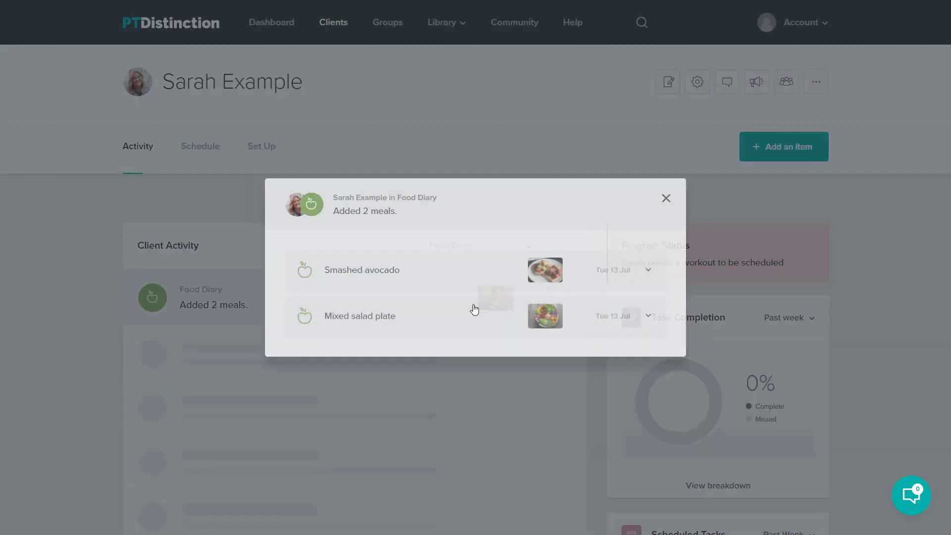
pyautogui.click(619, 278)
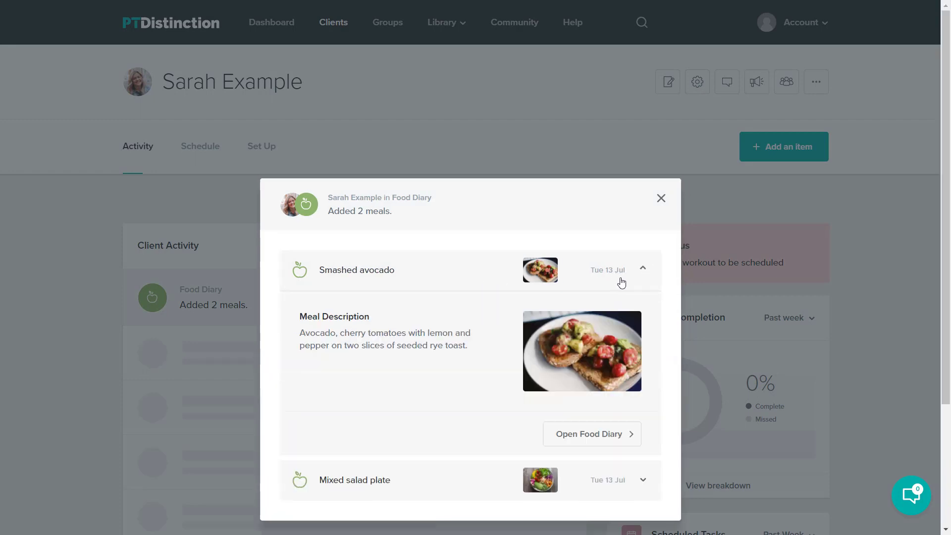
pyautogui.scroll(-2, 514, 330)
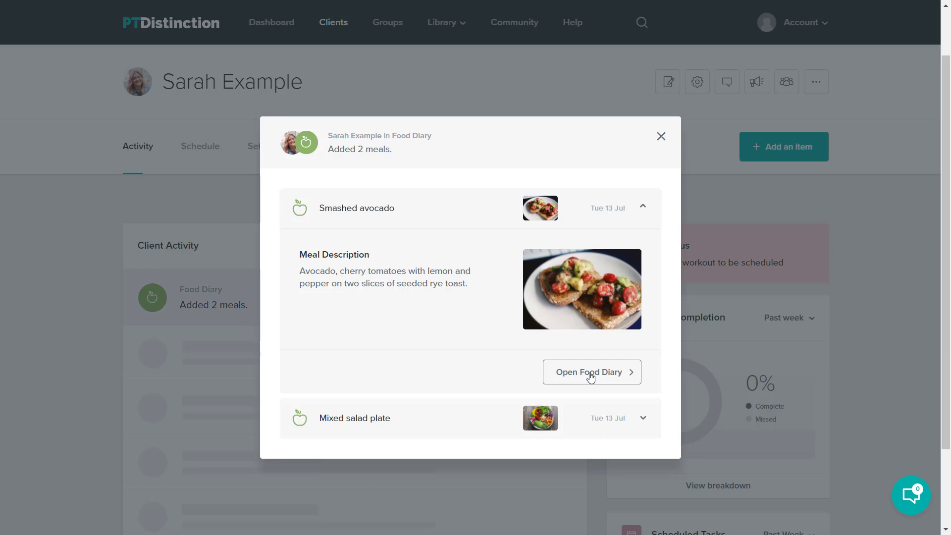
pyautogui.click(597, 416)
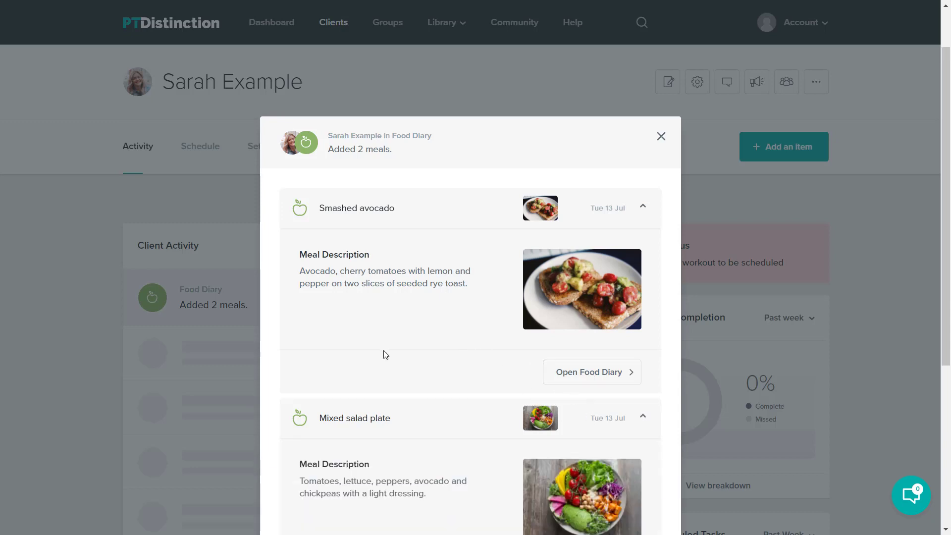
pyautogui.scroll(-2, 385, 354)
pyautogui.scroll(2, 396, 349)
pyautogui.click(661, 136)
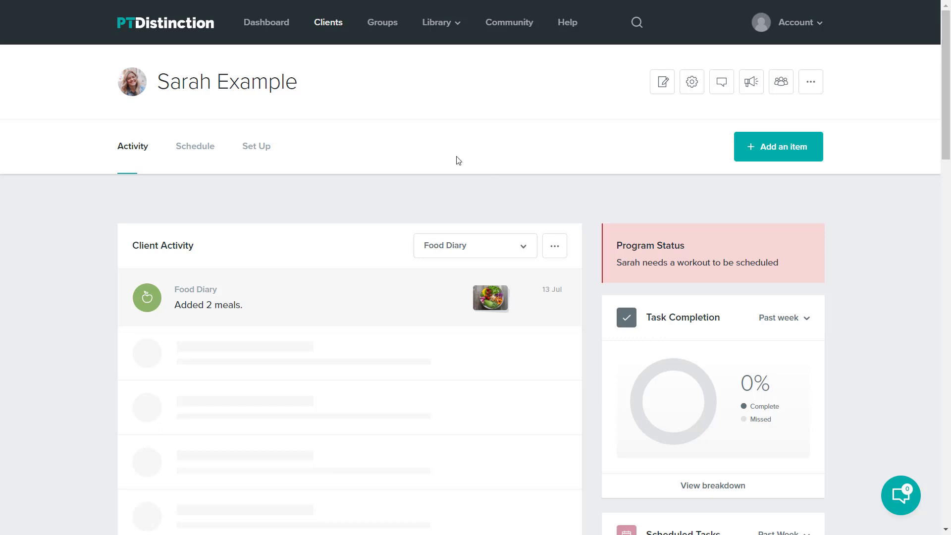
# - Add the sample client to Nutrition Coaching - Record what you eat each day with content copied
pyautogui.click(779, 86)
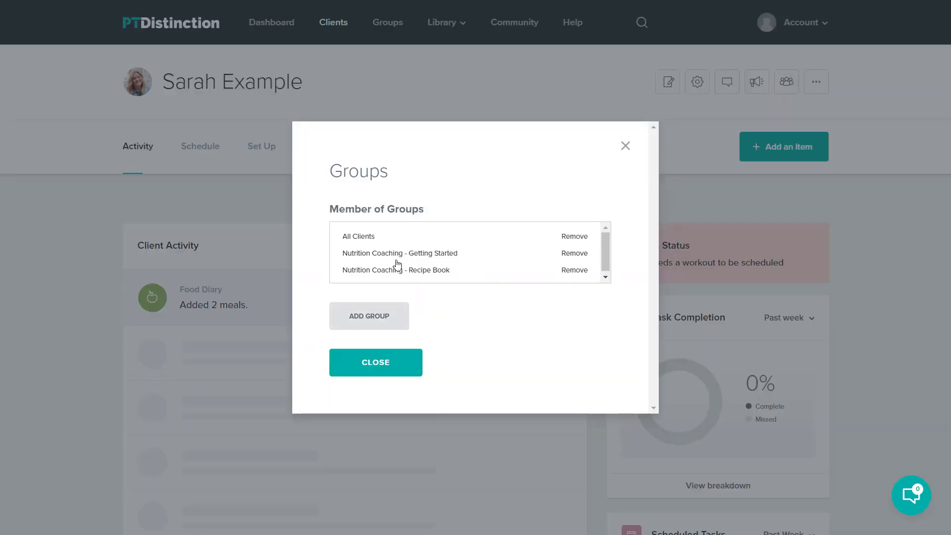
pyautogui.click(372, 318)
pyautogui.click(482, 236)
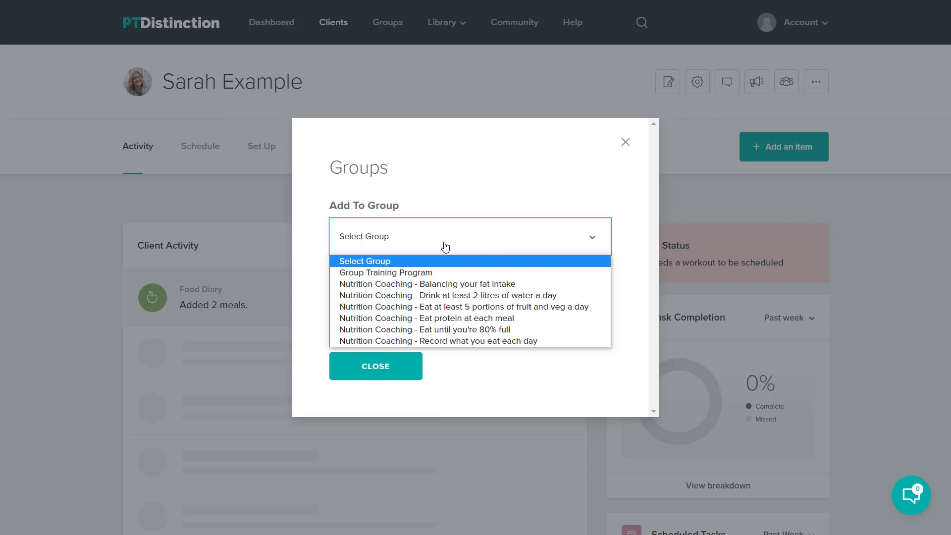
pyautogui.click(450, 342)
pyautogui.click(375, 320)
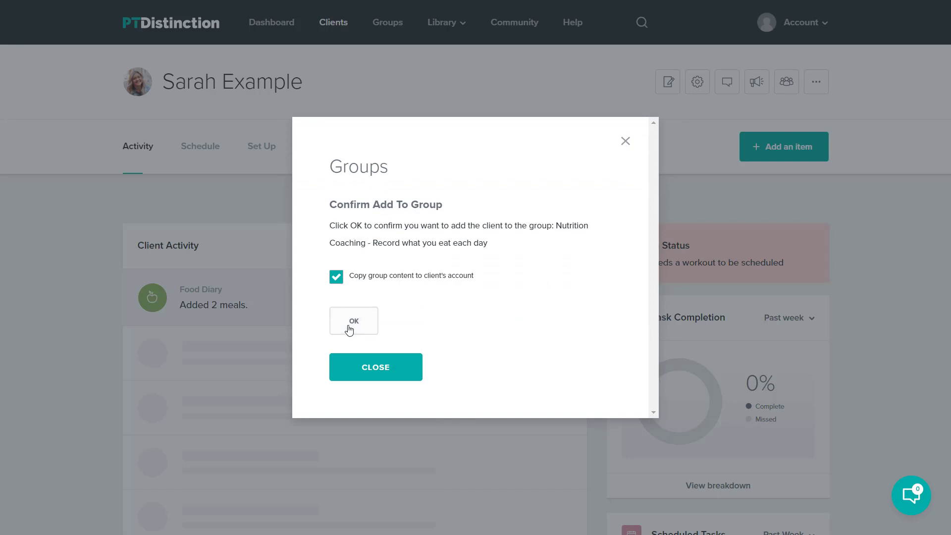
pyautogui.click(349, 324)
pyautogui.click(625, 145)
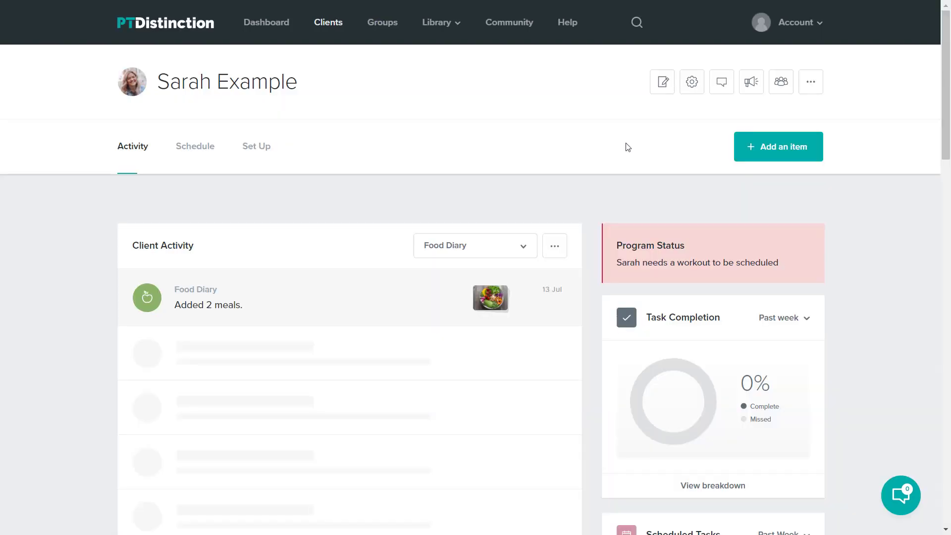